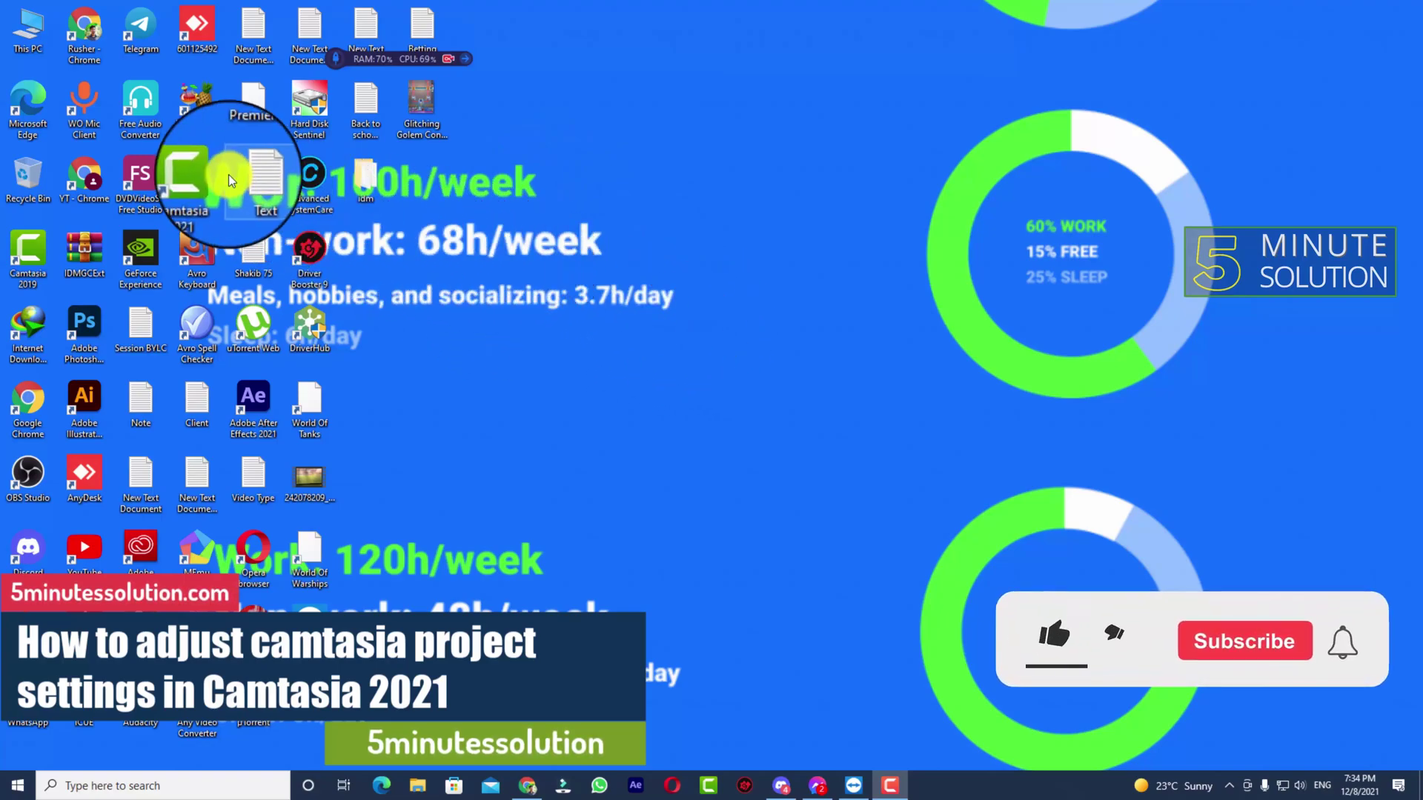
Launch Camtasia 2021 from its desktop shortcut to reach the Get Started window.
{"action": "left_click", "coordinate": [198, 182]}
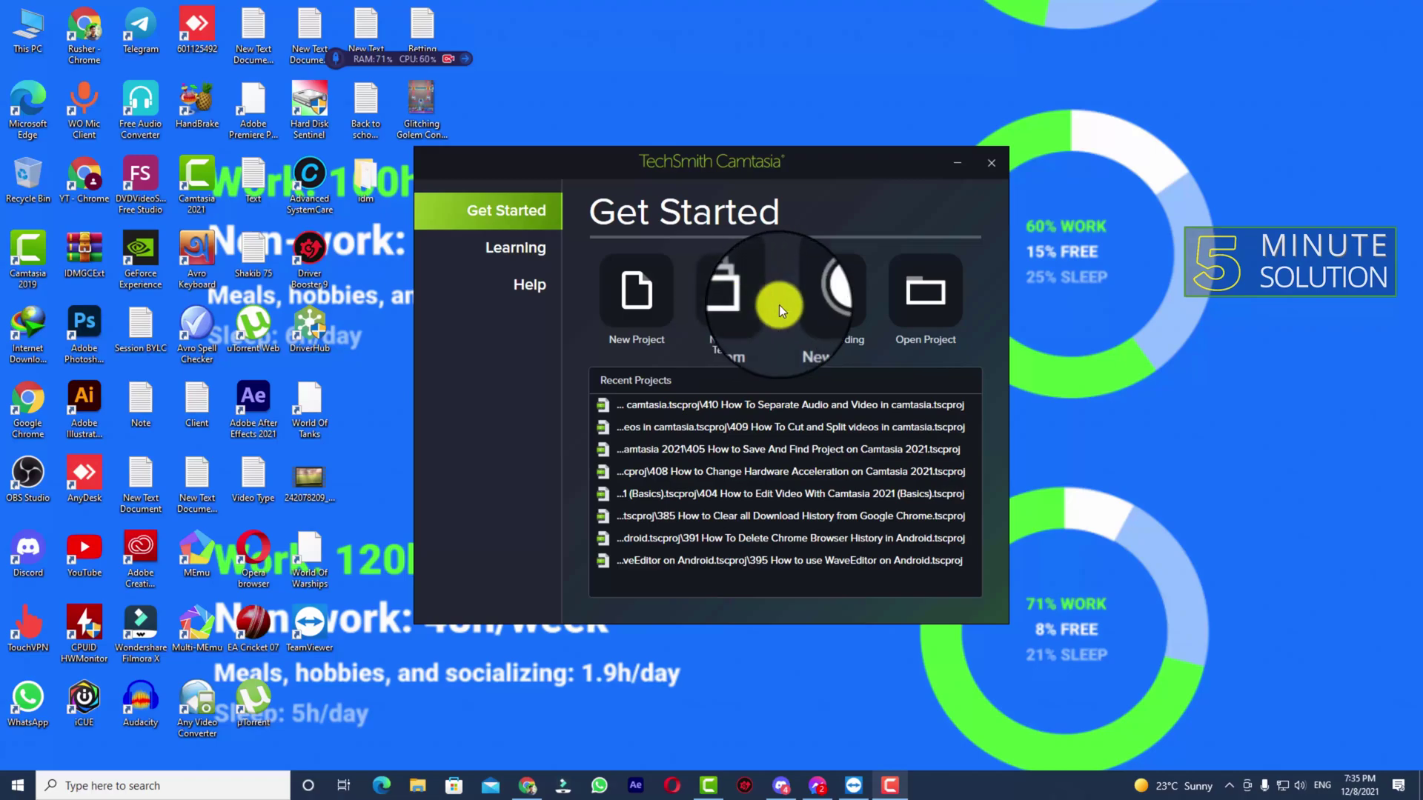
Create a new blank Untitled Project from the Get Started window.
{"action": "left_click", "coordinate": [644, 312]}
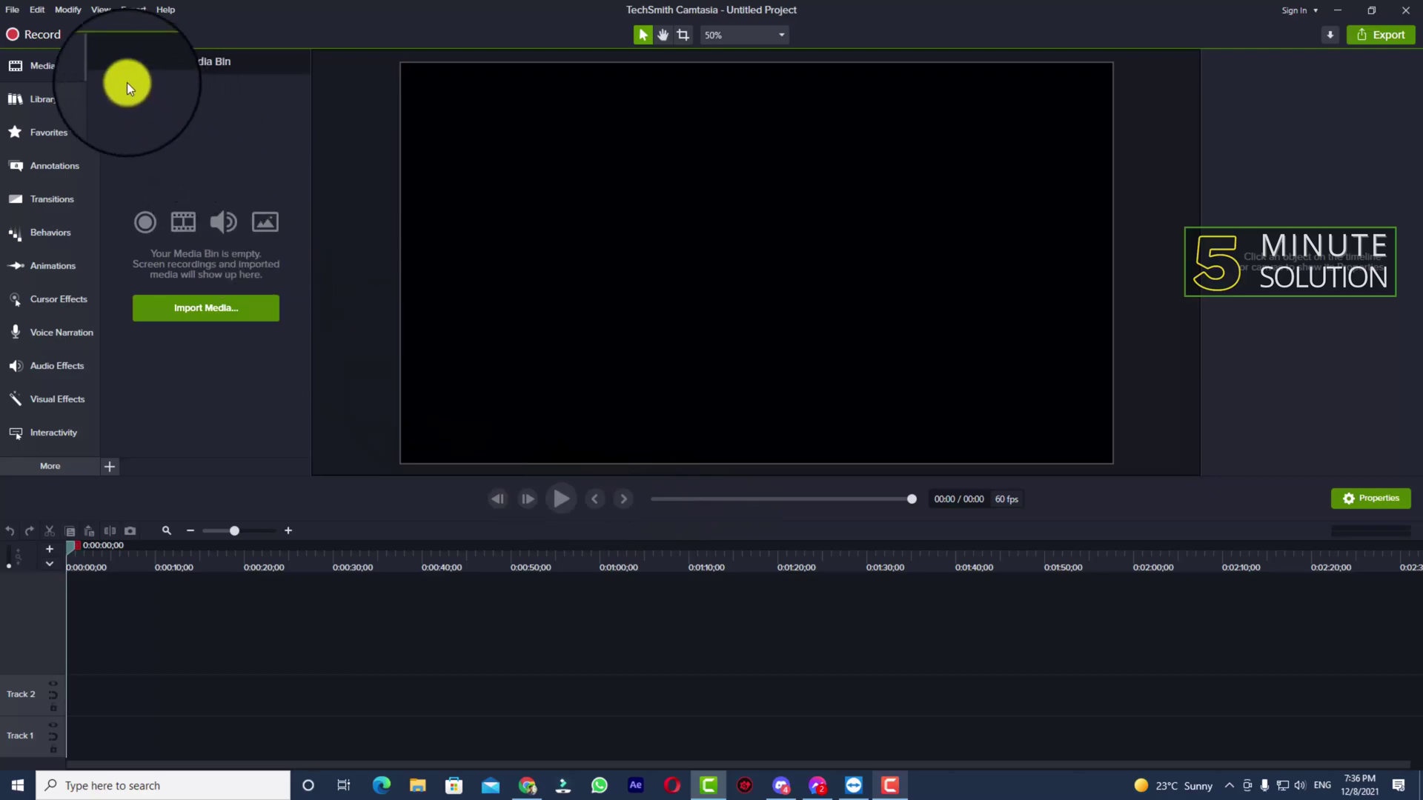
{"action": "left_click", "coordinate": [754, 34]}
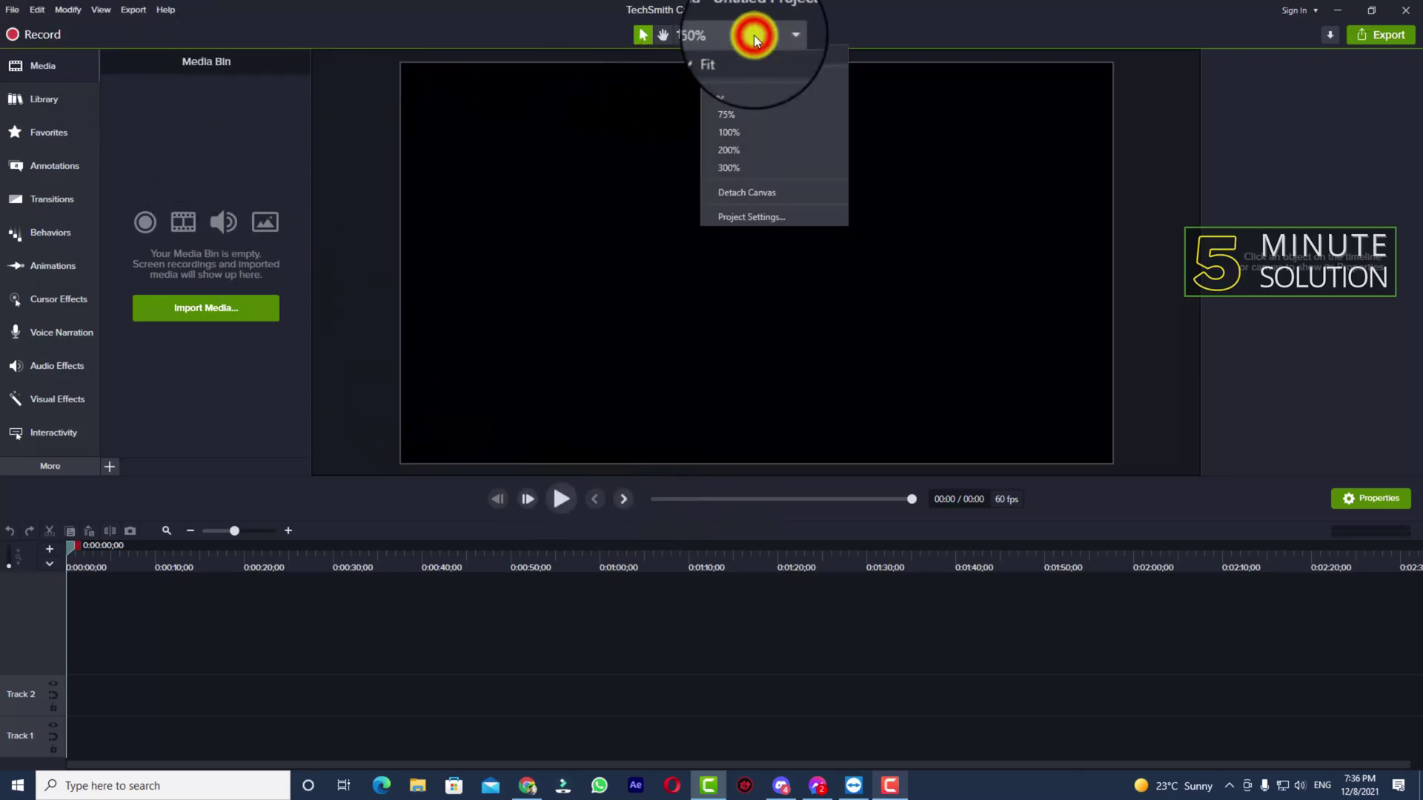
{"action": "left_click", "coordinate": [349, 44]}
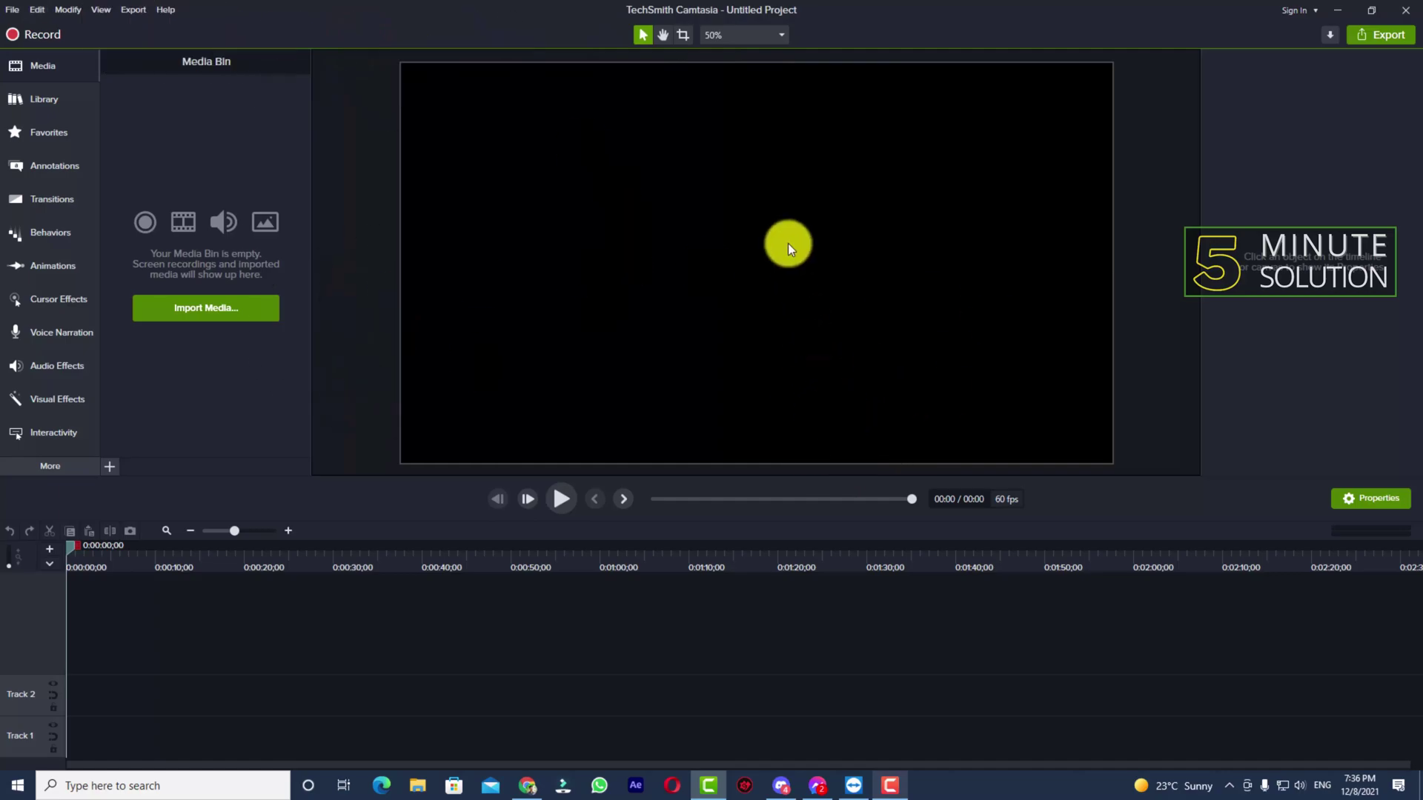
{"action": "left_click", "coordinate": [37, 11]}
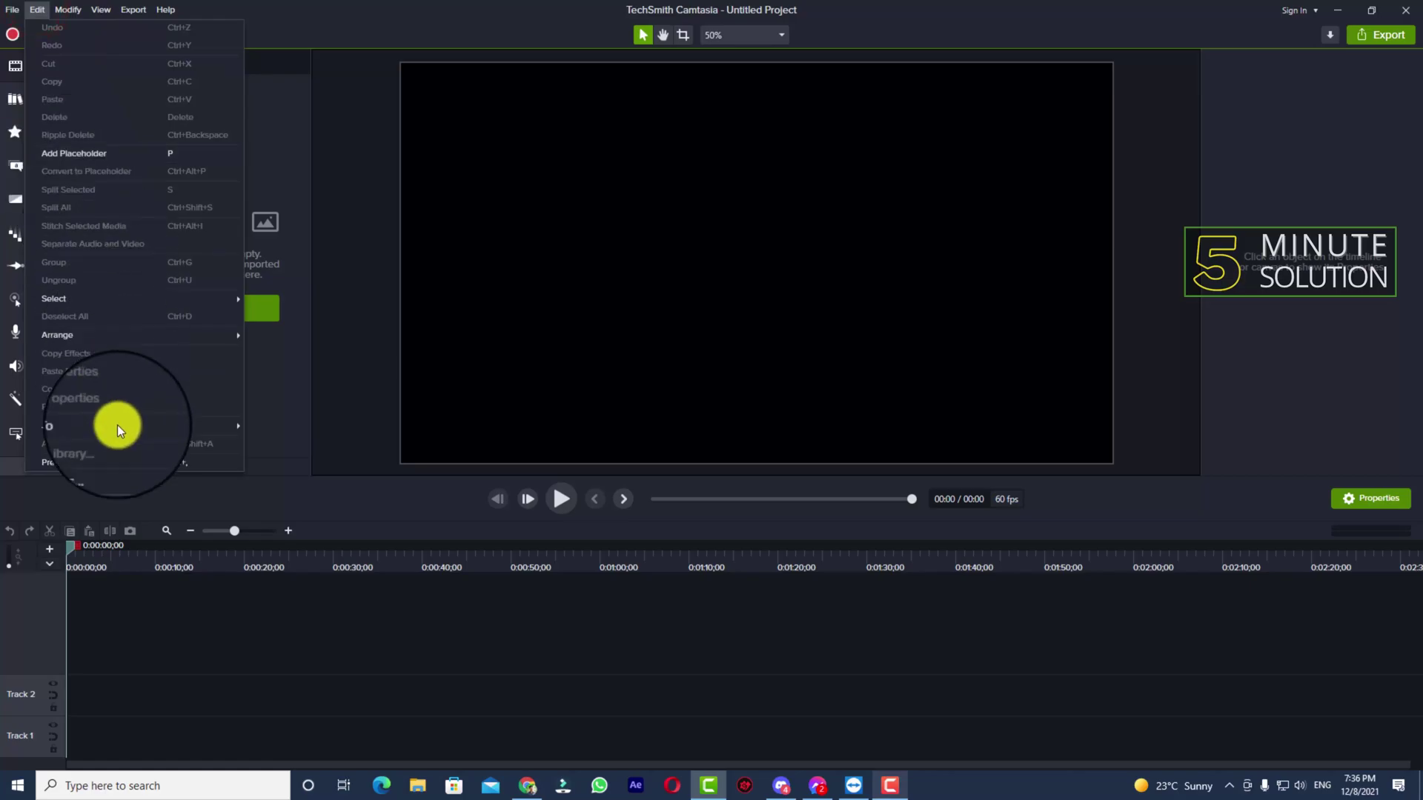
{"action": "left_click", "coordinate": [95, 465]}
{"action": "left_click", "coordinate": [757, 275]}
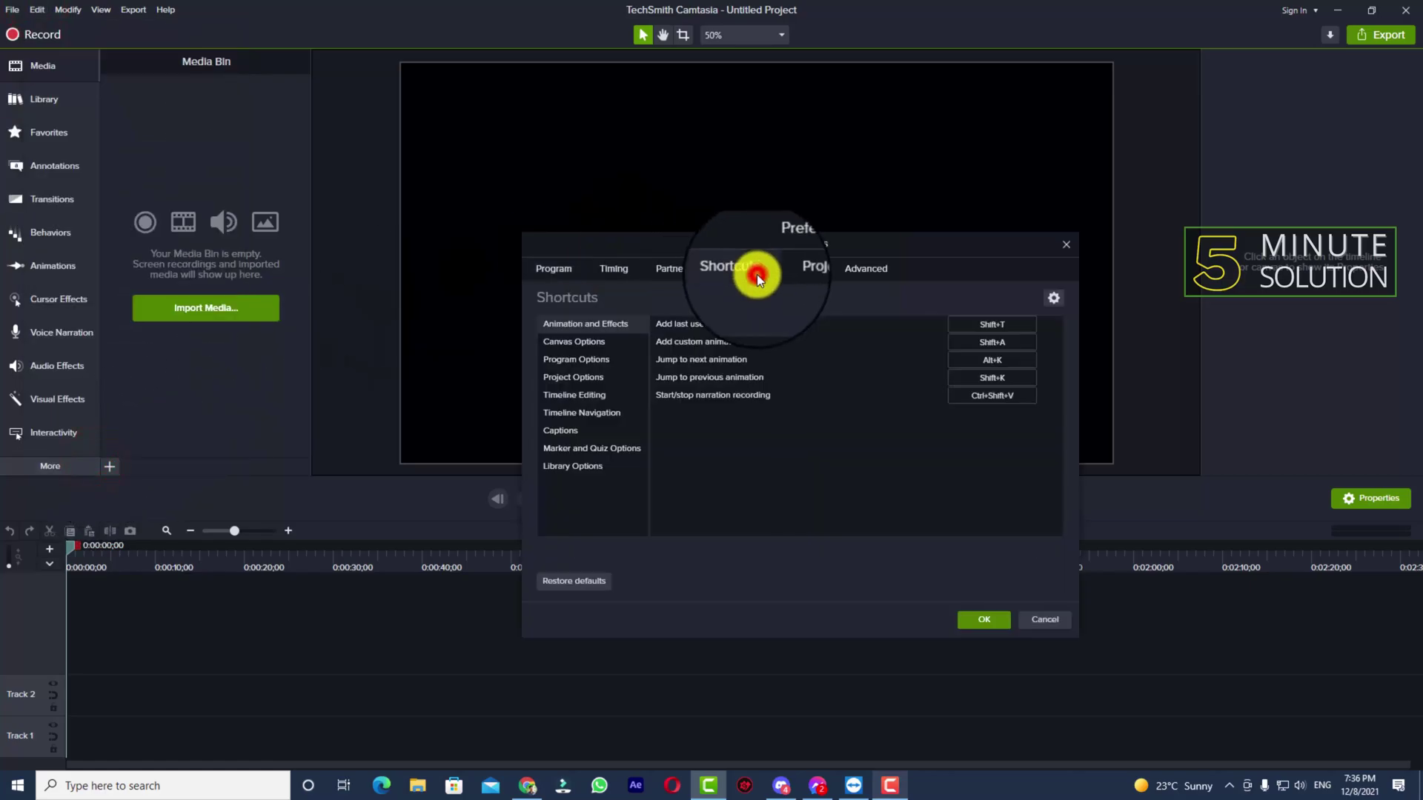
{"action": "left_click", "coordinate": [853, 269]}
{"action": "left_click", "coordinate": [796, 270]}
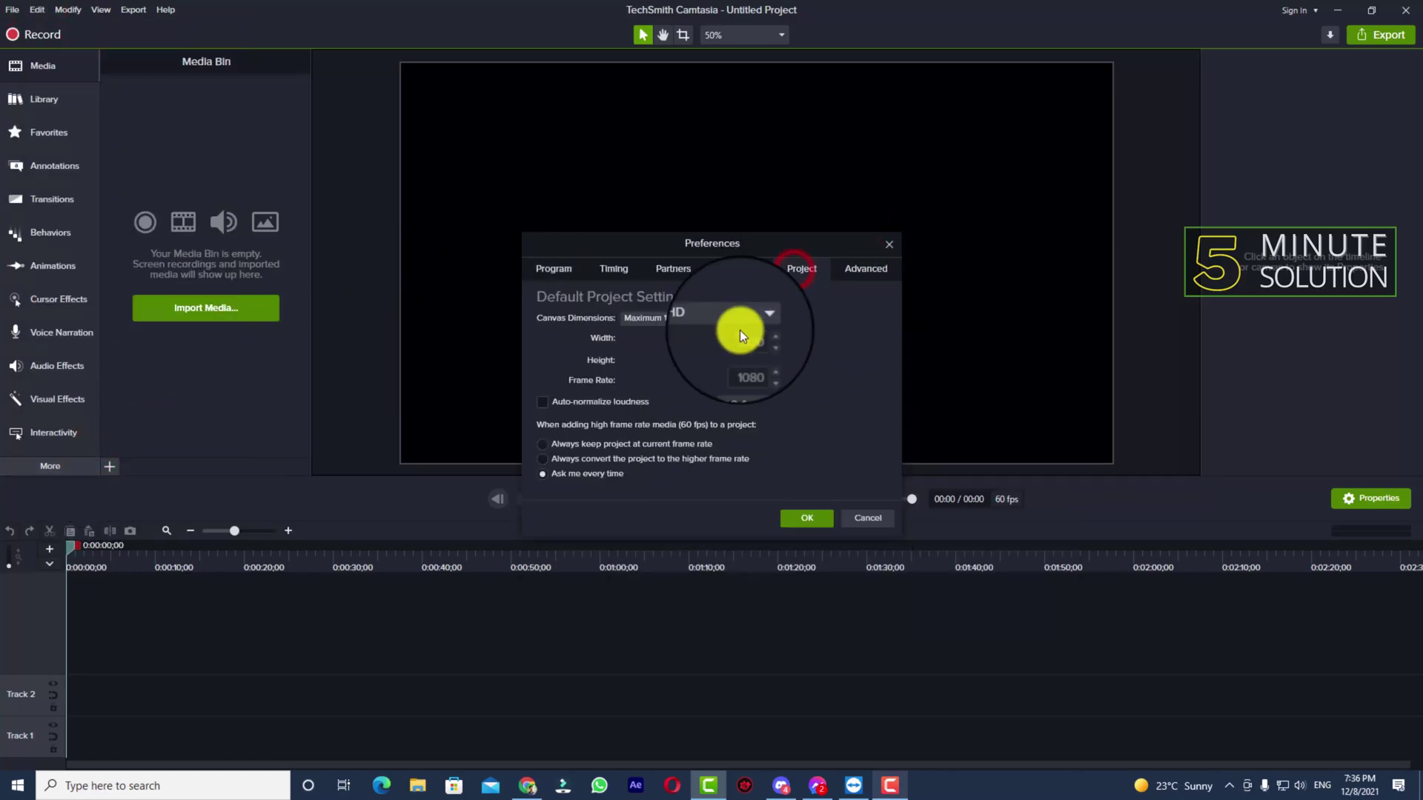
{"action": "left_click", "coordinate": [636, 318]}
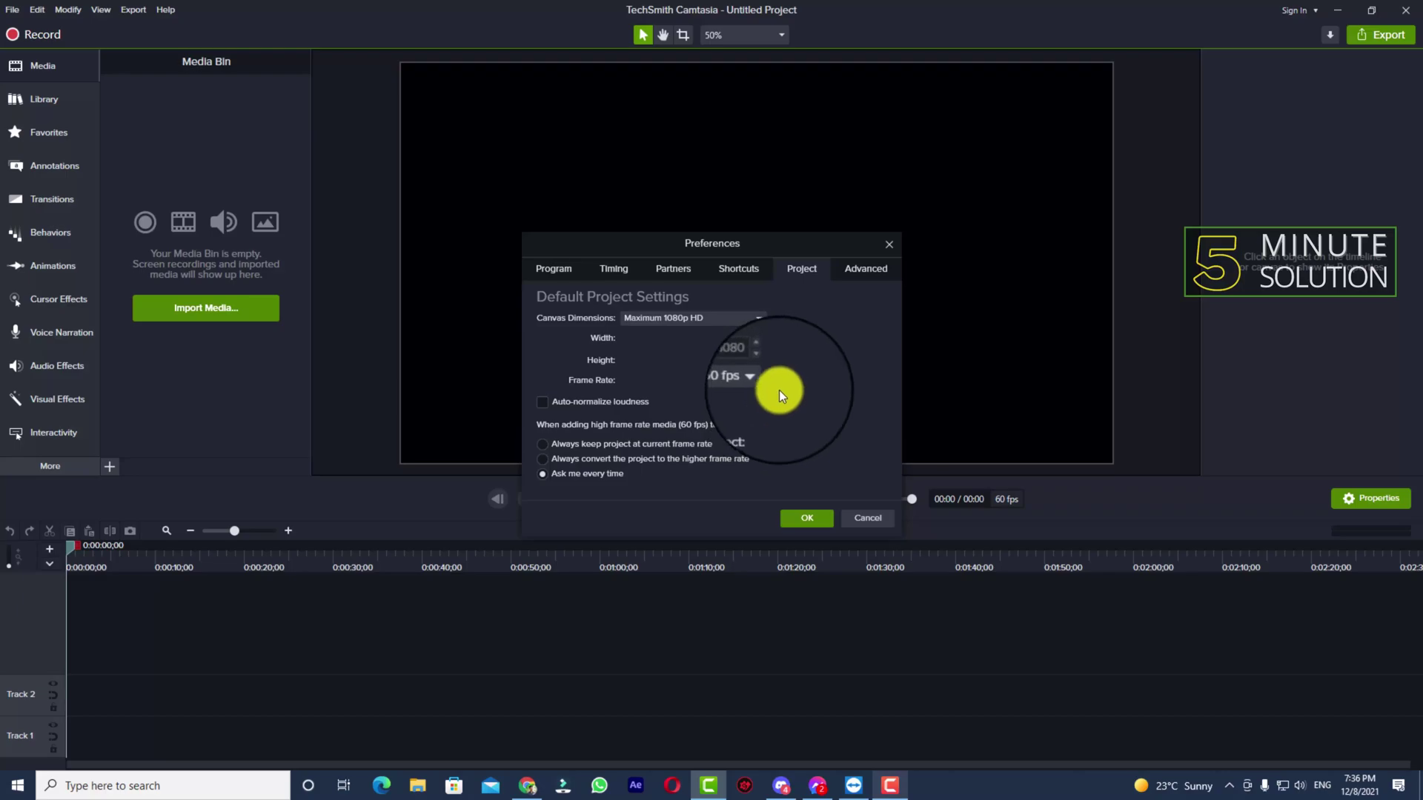
{"action": "left_click", "coordinate": [859, 517]}
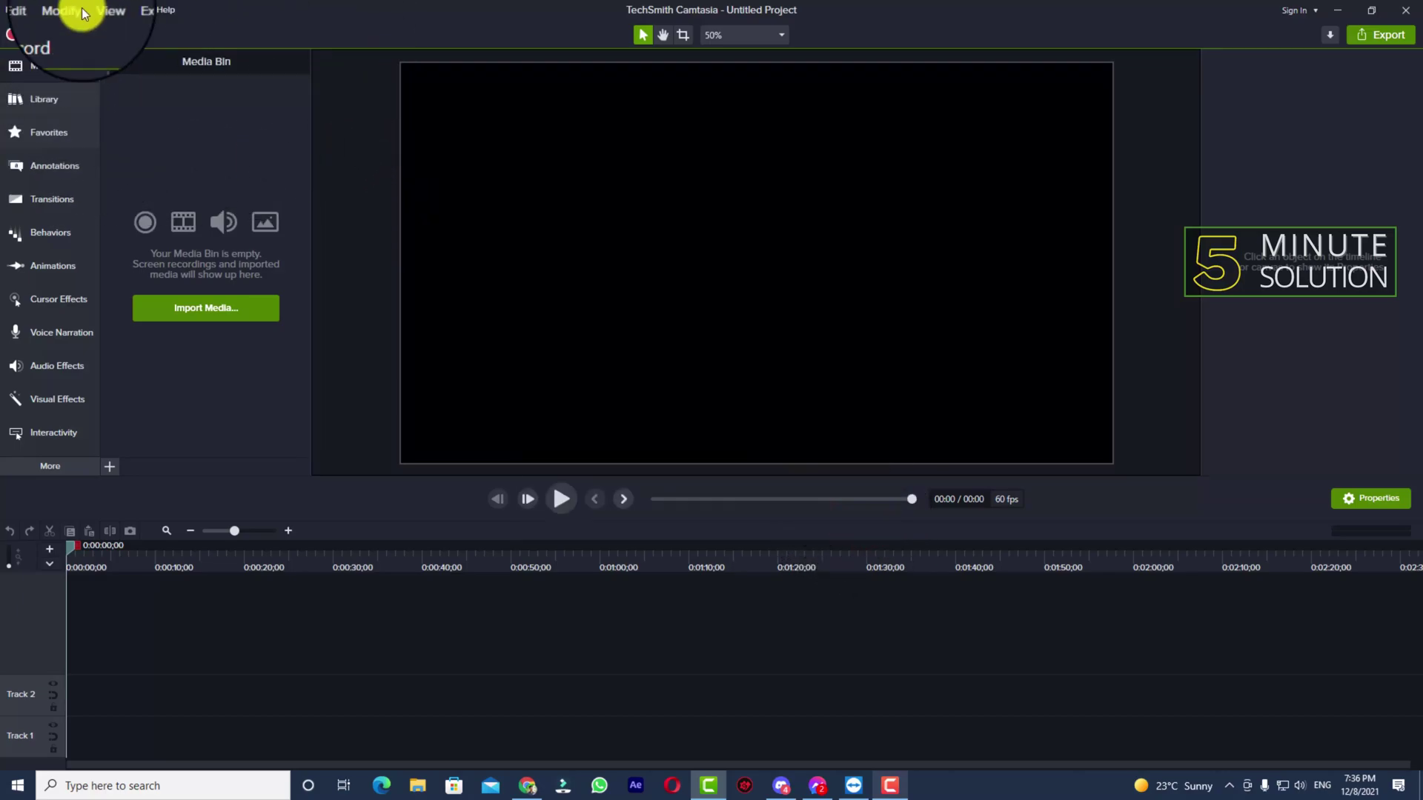
Re-maximize the Camtasia window and show the canvas zoom options list.
{"action": "double_click", "coordinate": [423, 12]}
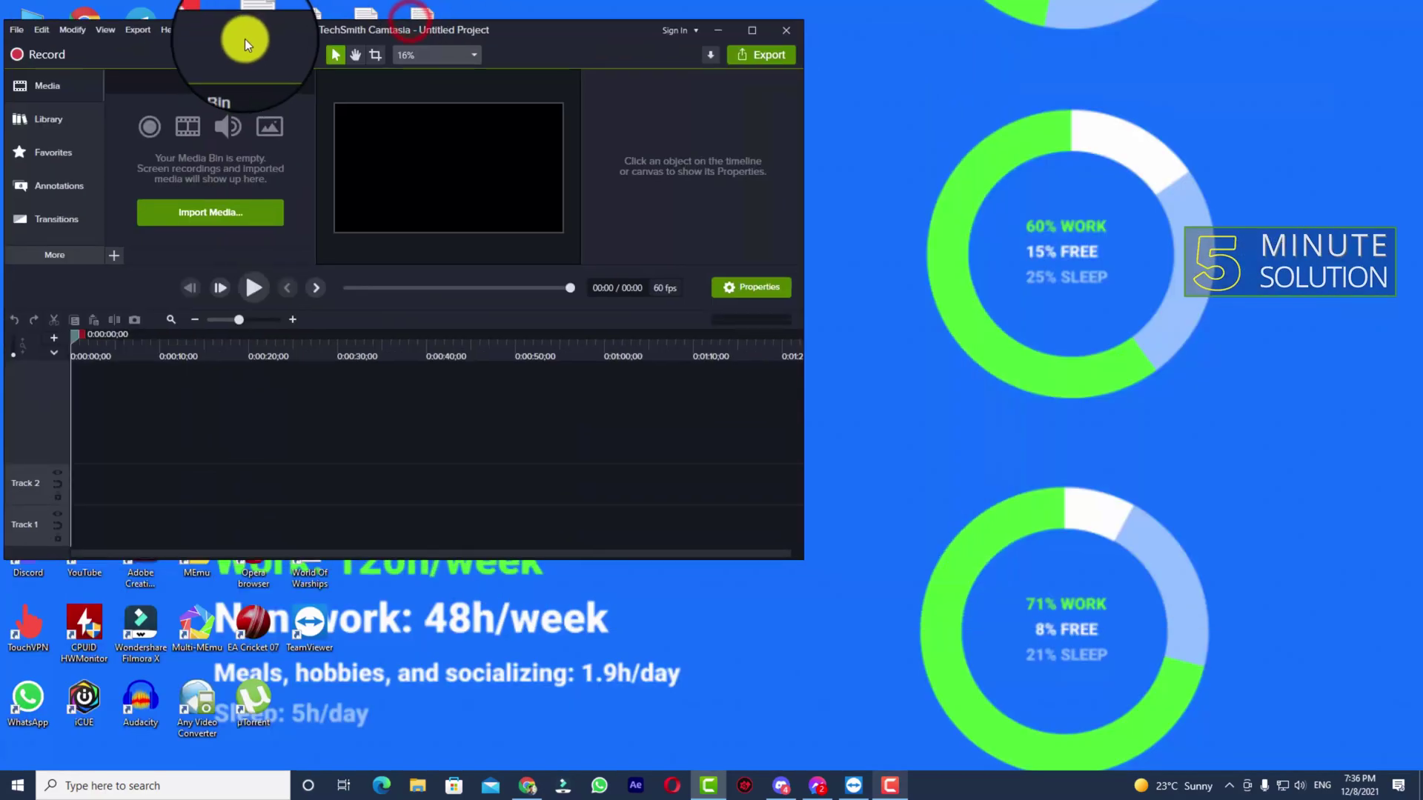
{"action": "left_click", "coordinate": [761, 29]}
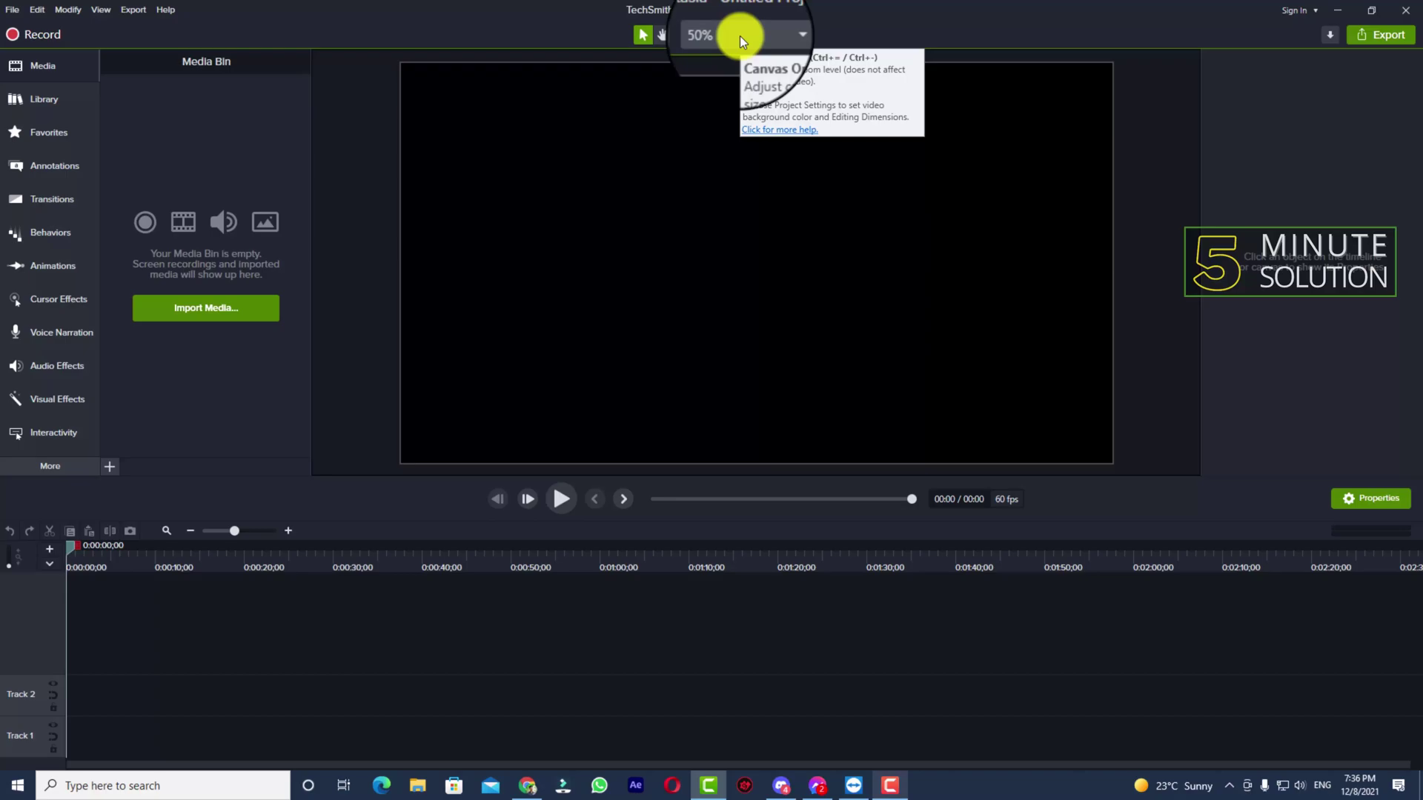
{"action": "left_click", "coordinate": [741, 41]}
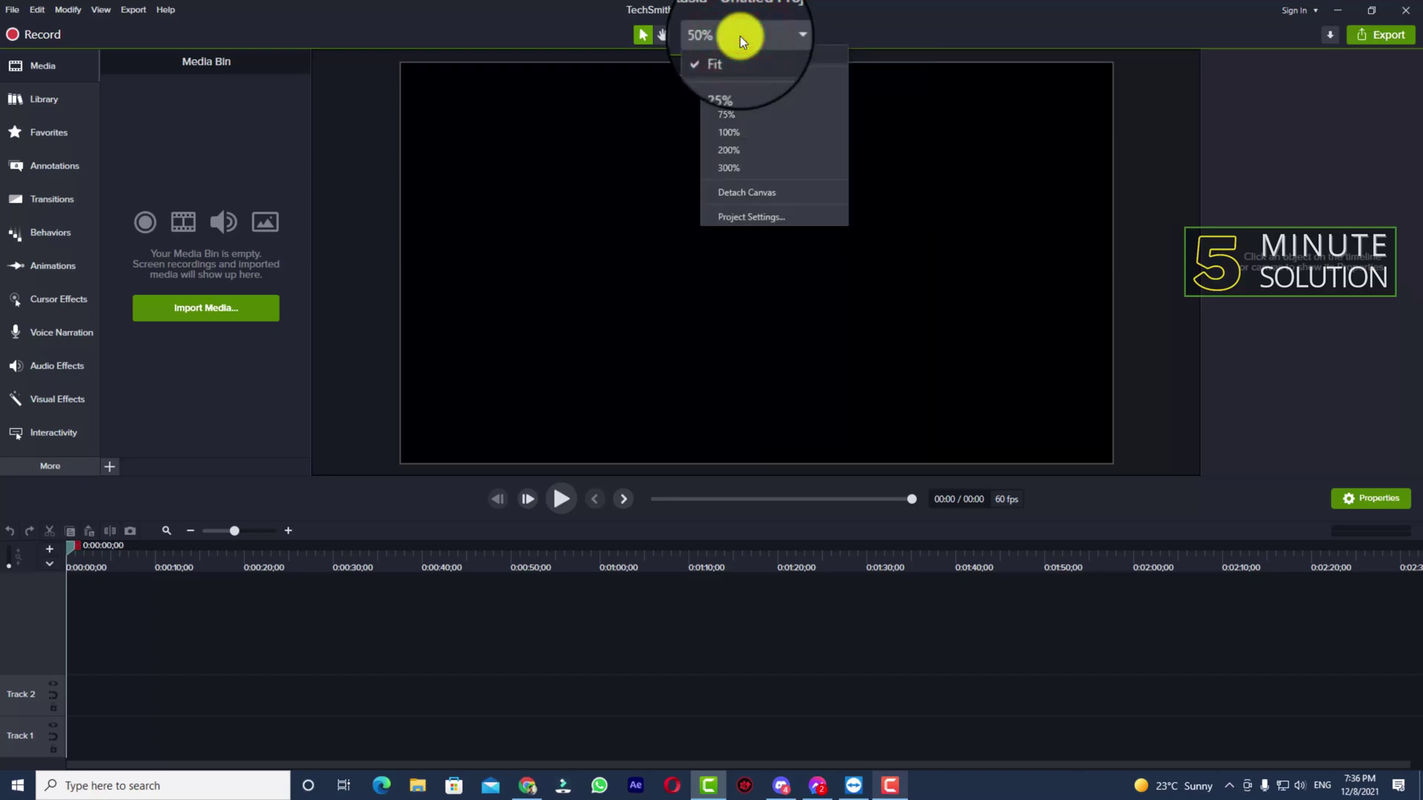
Open Project Settings and try the 4K and 720p canvas presets, settling on 1080p HD.
{"action": "left_click", "coordinate": [754, 218]}
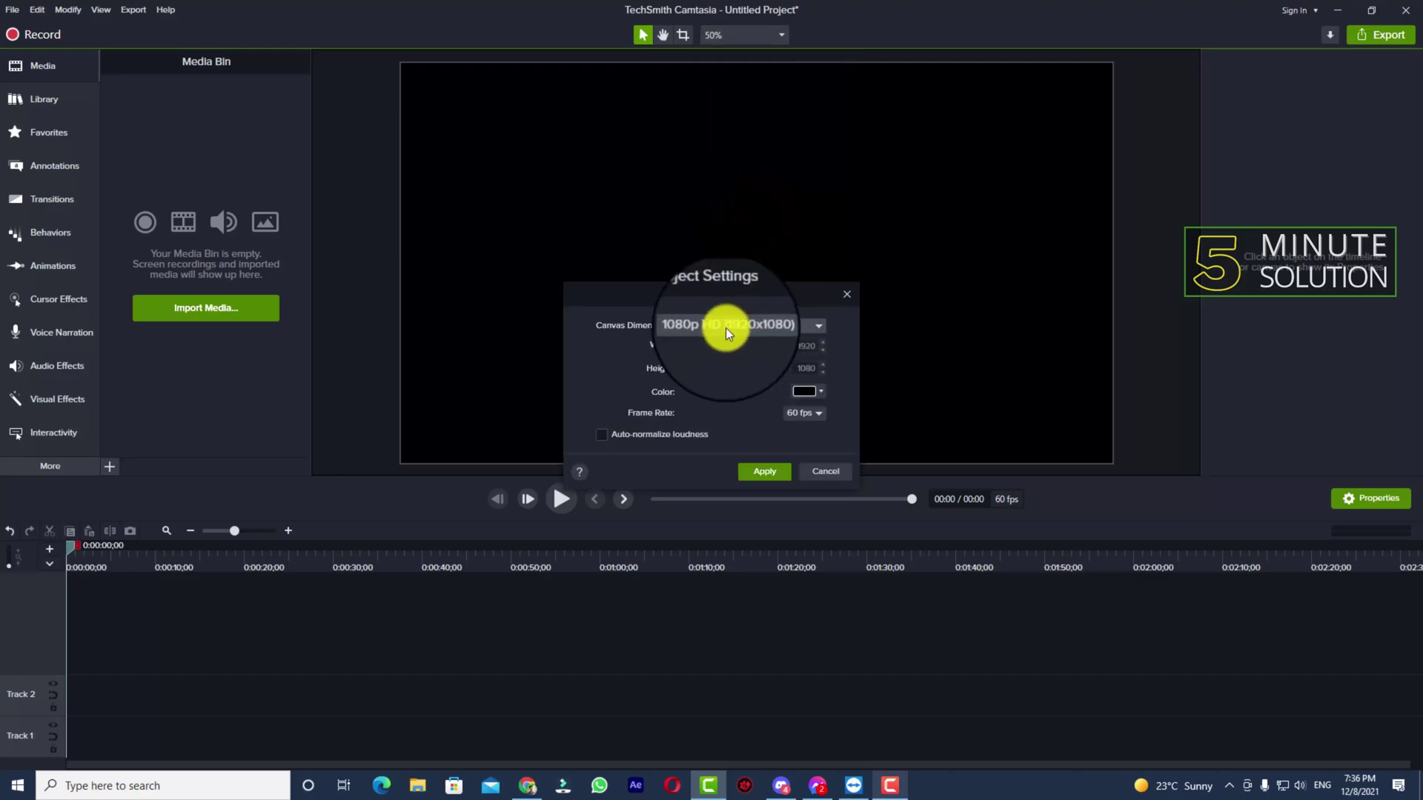
{"action": "left_click", "coordinate": [708, 328]}
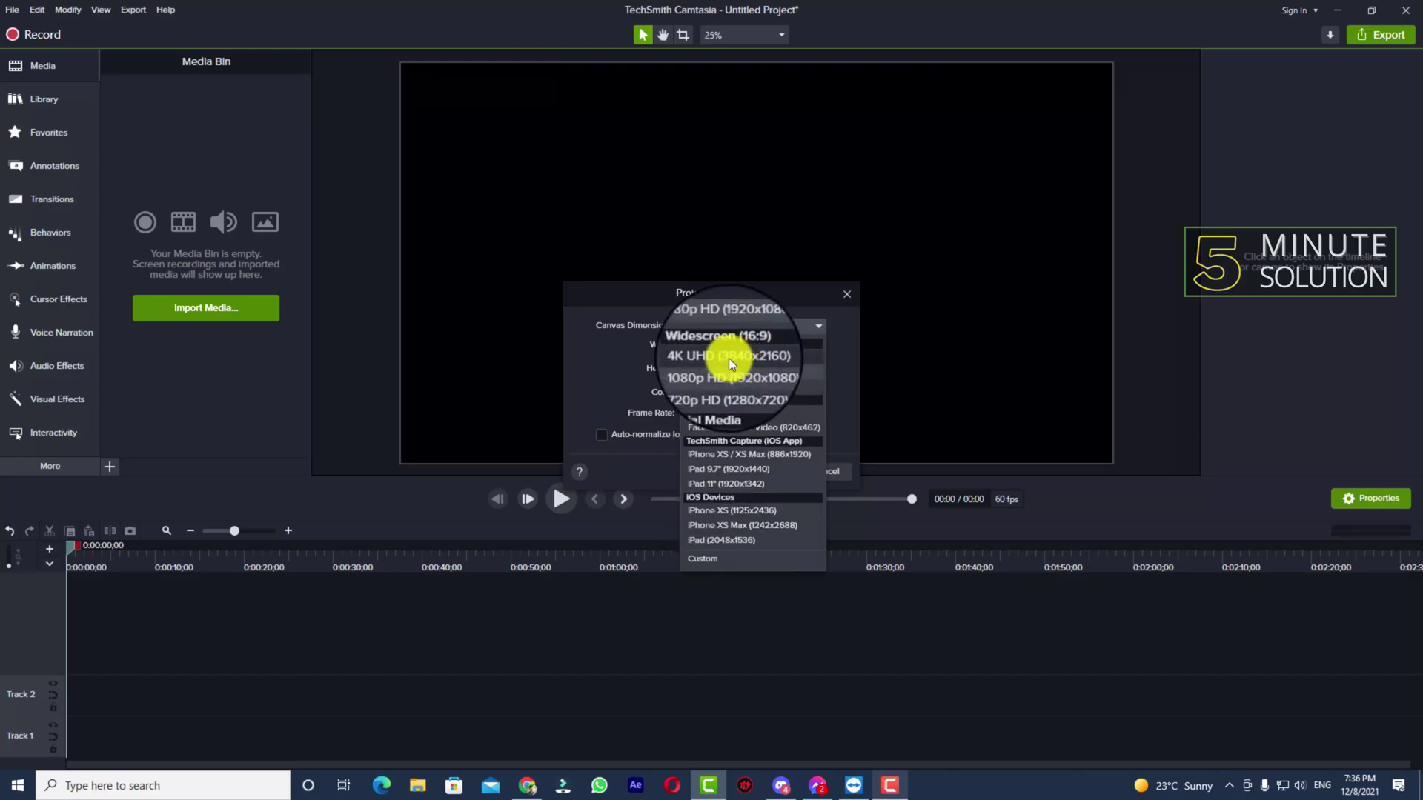
{"action": "left_click", "coordinate": [728, 357]}
{"action": "left_click", "coordinate": [735, 329]}
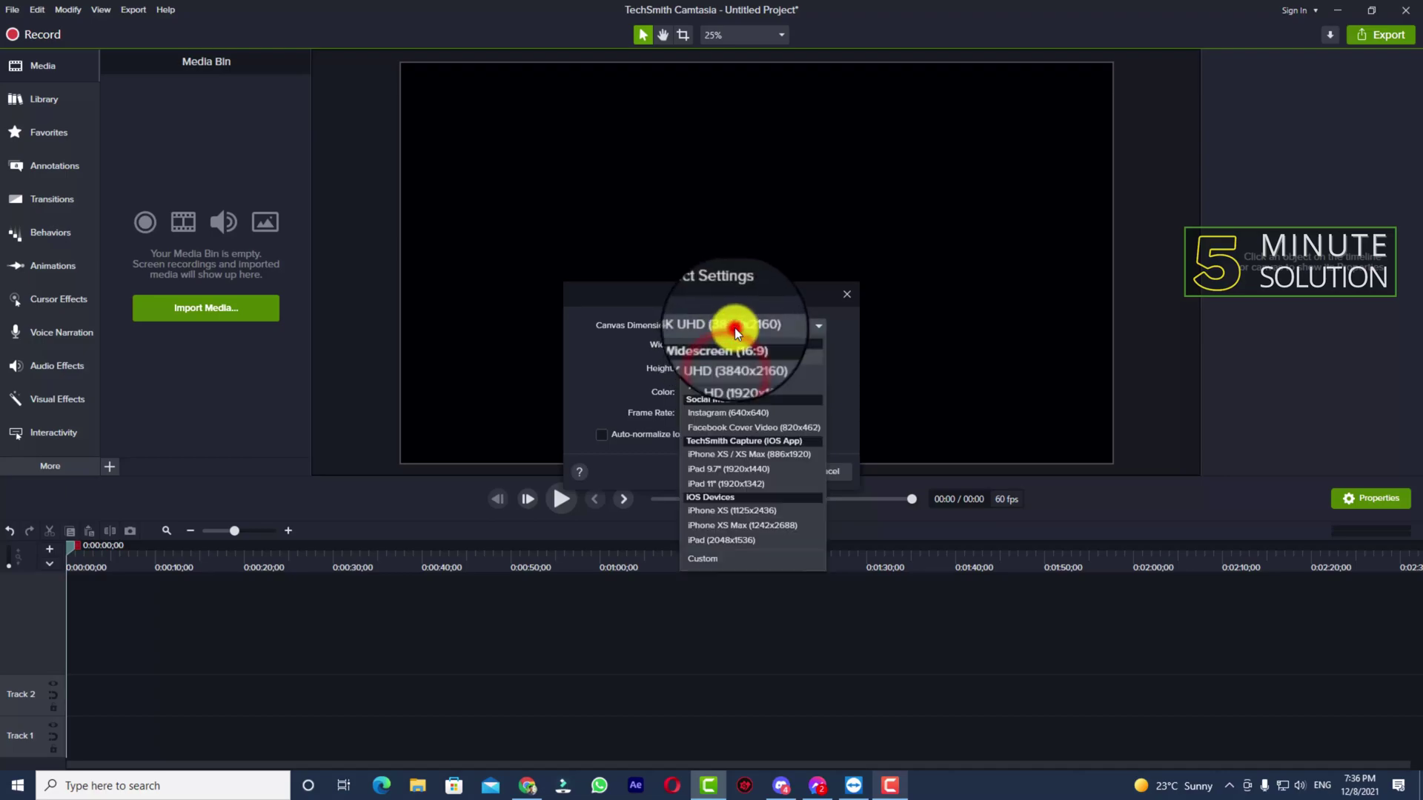
{"action": "left_click", "coordinate": [725, 384]}
{"action": "left_click", "coordinate": [818, 325]}
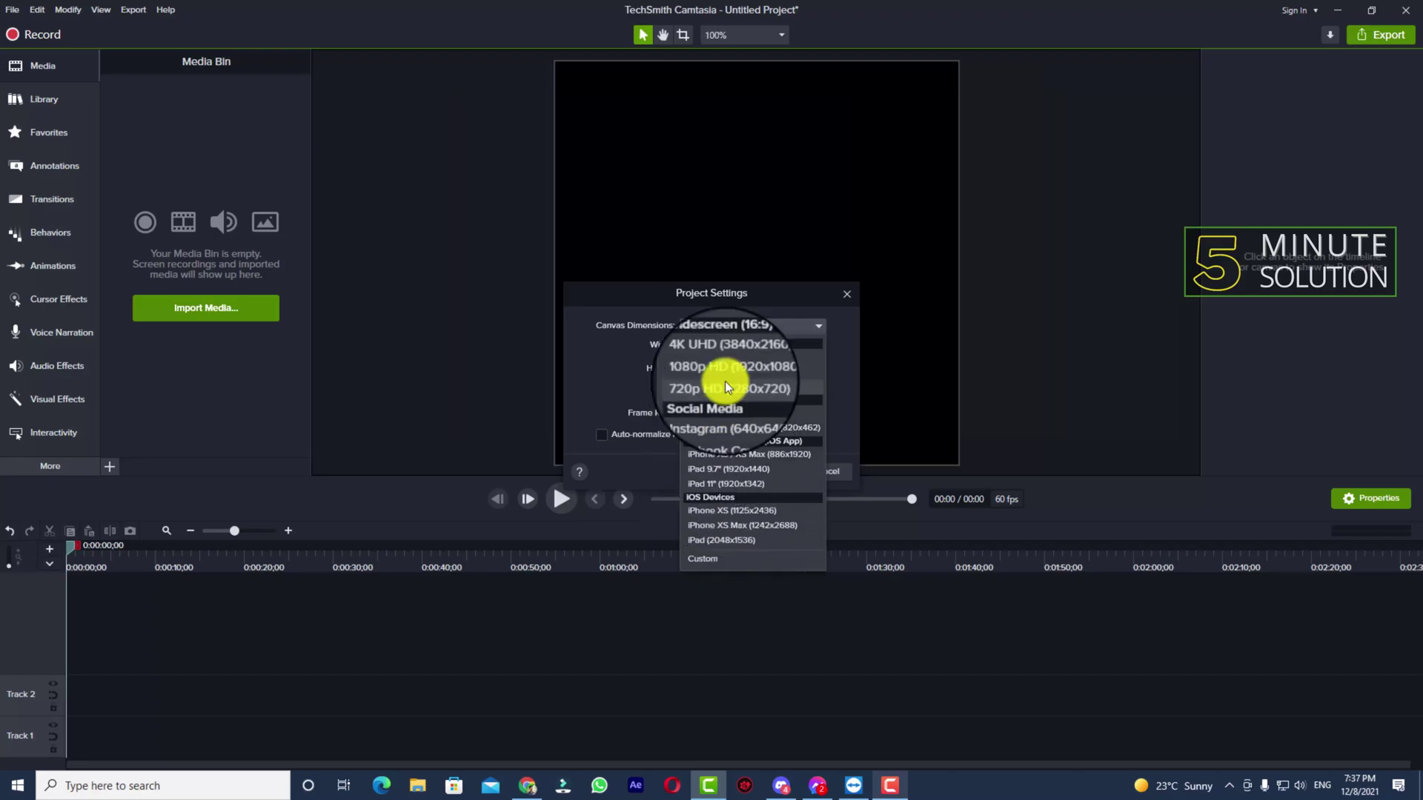
{"action": "left_click", "coordinate": [736, 371]}
{"action": "left_click", "coordinate": [732, 326]}
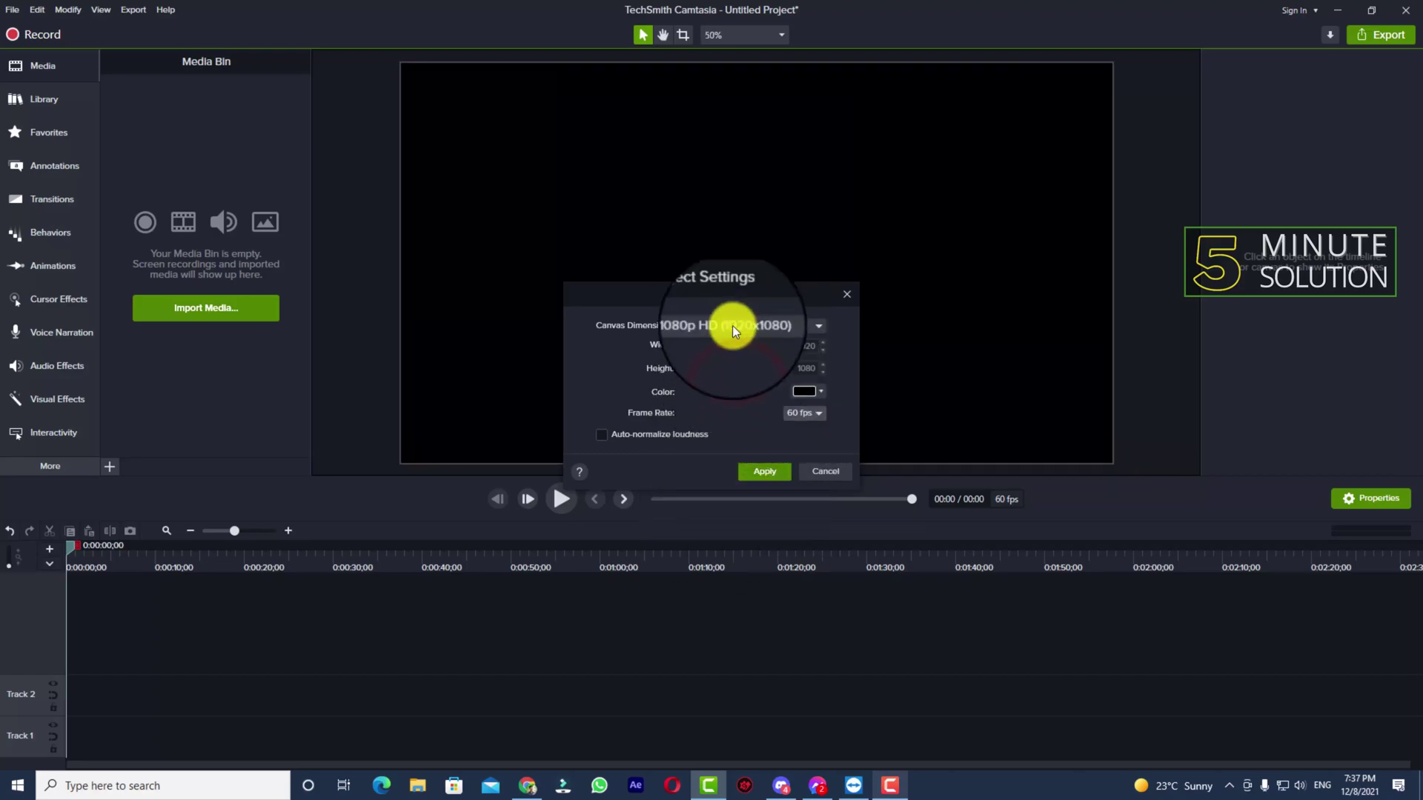
{"action": "left_click", "coordinate": [773, 348]}
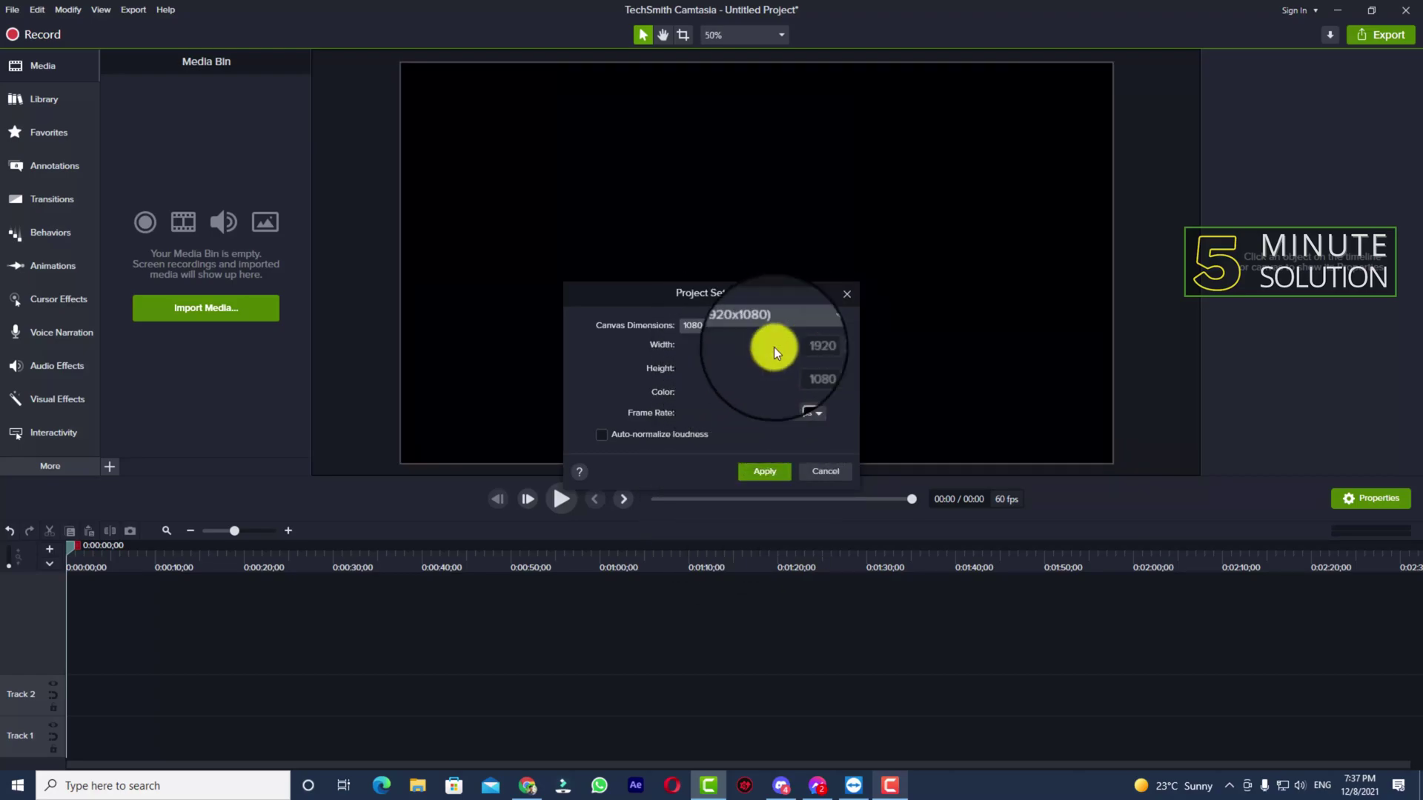
{"action": "left_click", "coordinate": [739, 322]}
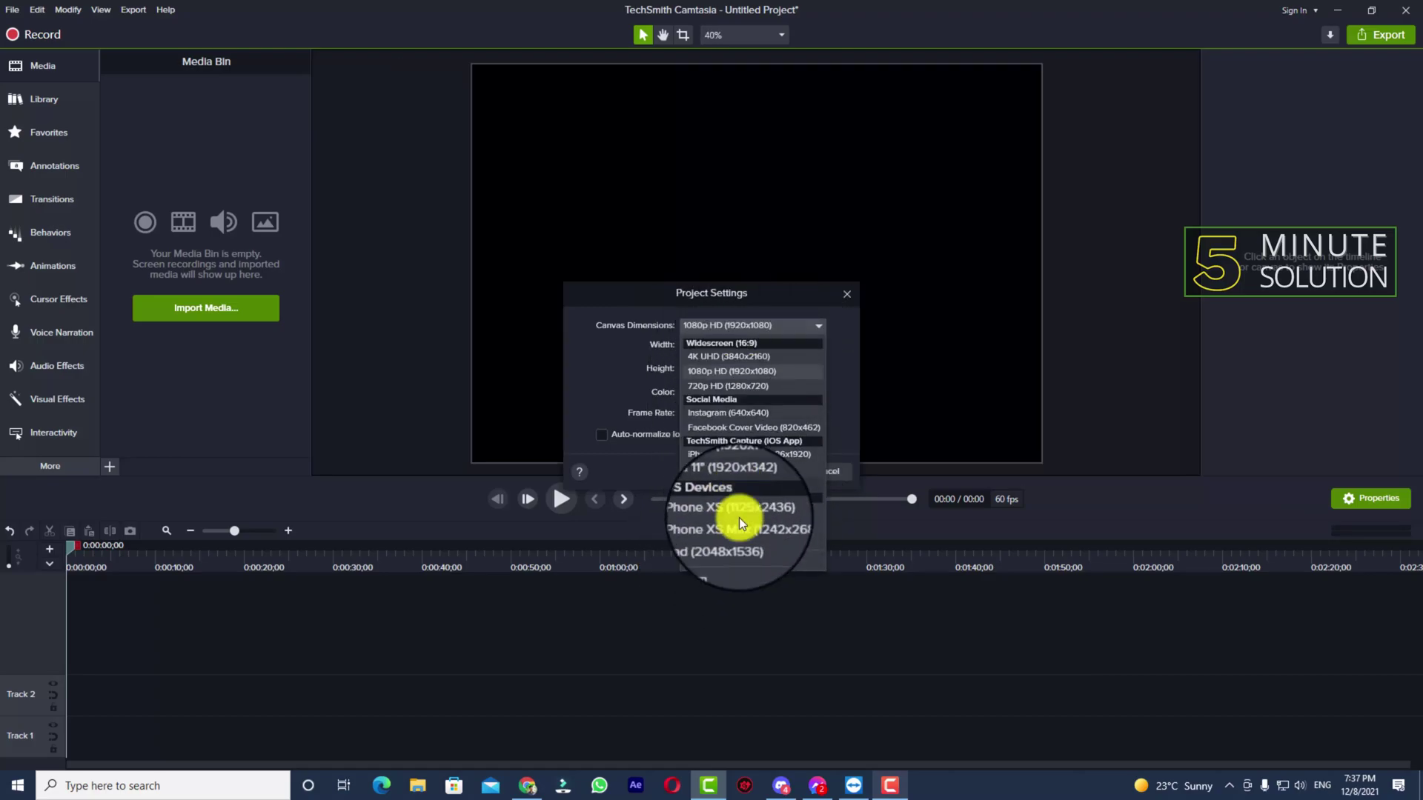
Choose a Custom canvas size of 1080 wide by 1920 tall.
{"action": "left_click", "coordinate": [717, 559]}
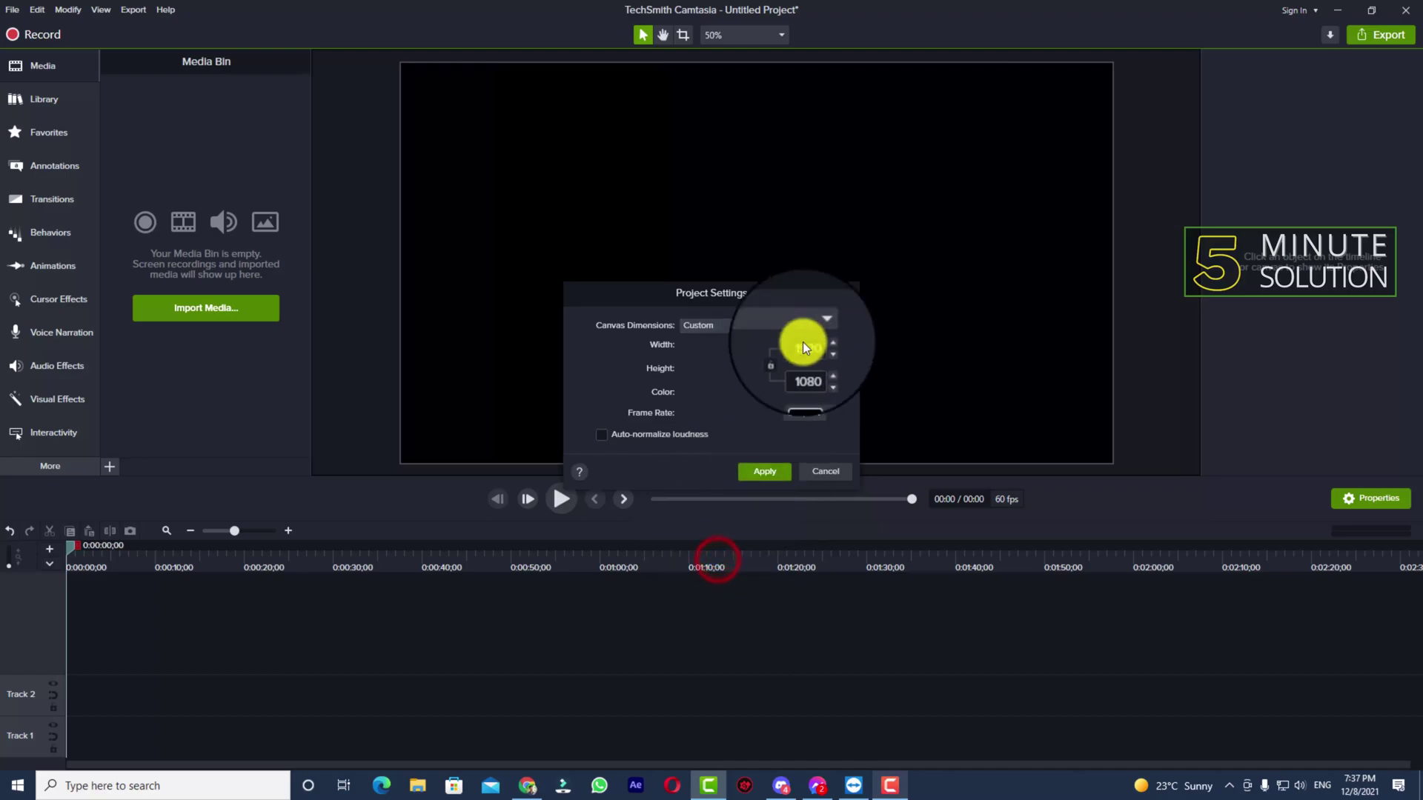
{"action": "left_click", "coordinate": [806, 347]}
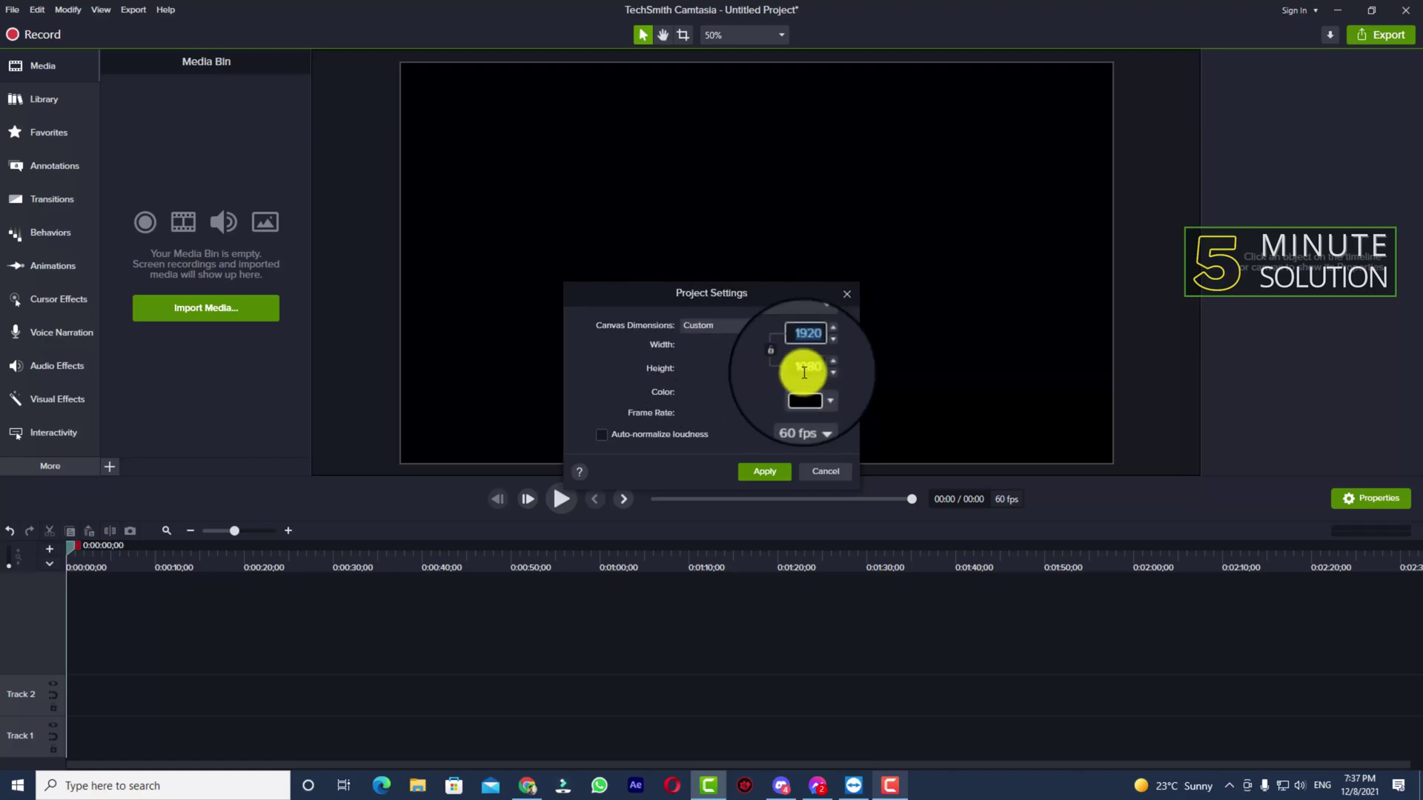
{"action": "left_click", "coordinate": [781, 361]}
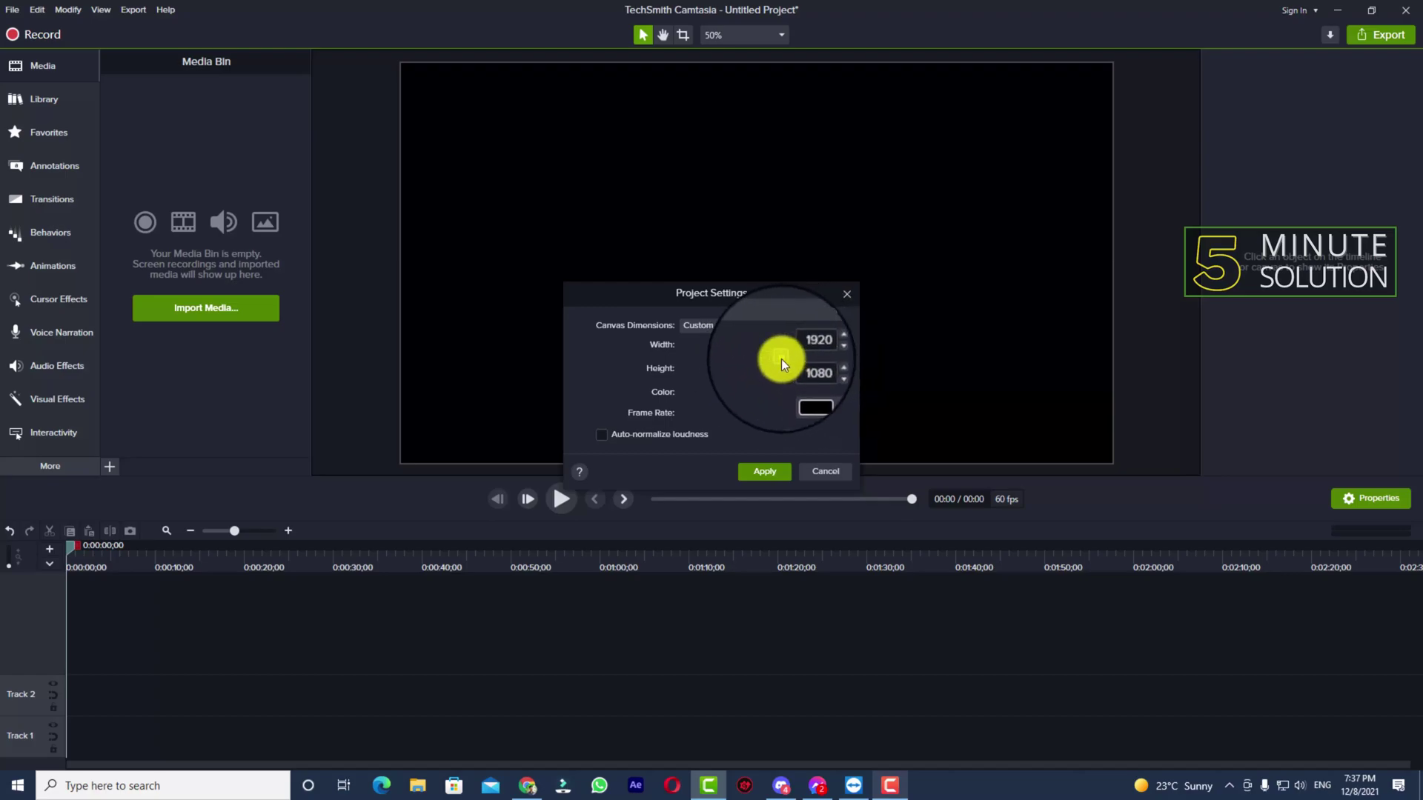
{"action": "left_click", "coordinate": [786, 352]}
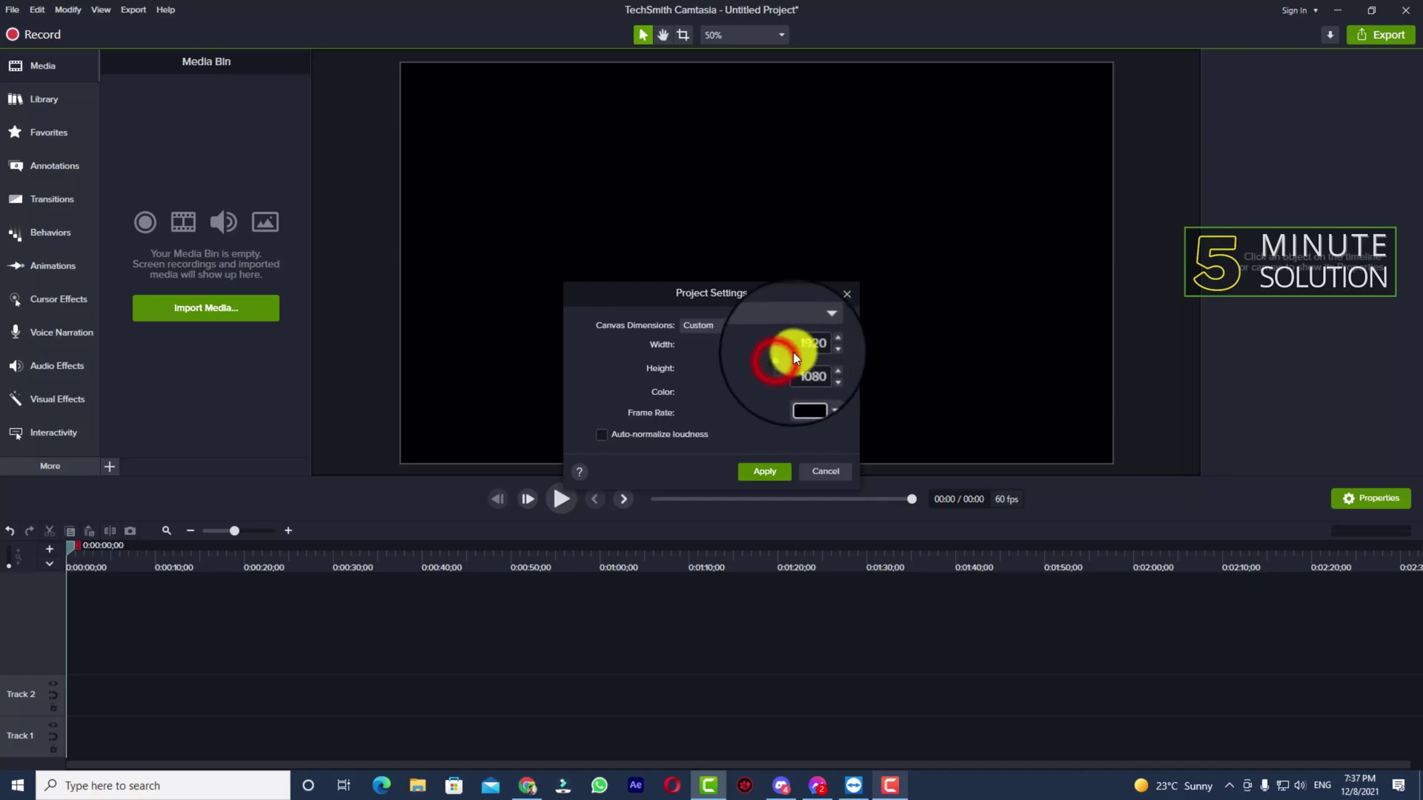
{"action": "double_click", "coordinate": [798, 347]}
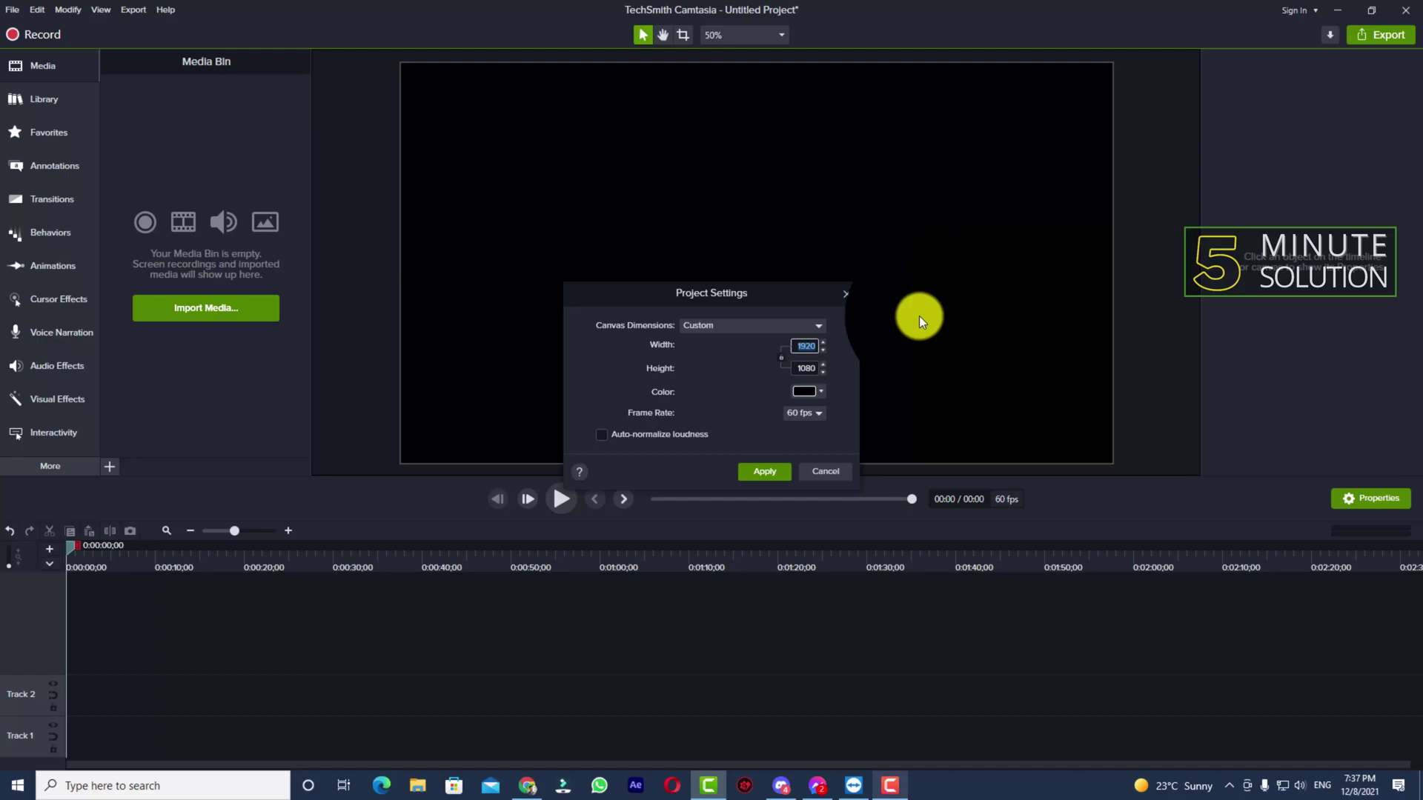
{"action": "type", "text": "1080"}
{"action": "left_click", "coordinate": [795, 366]}
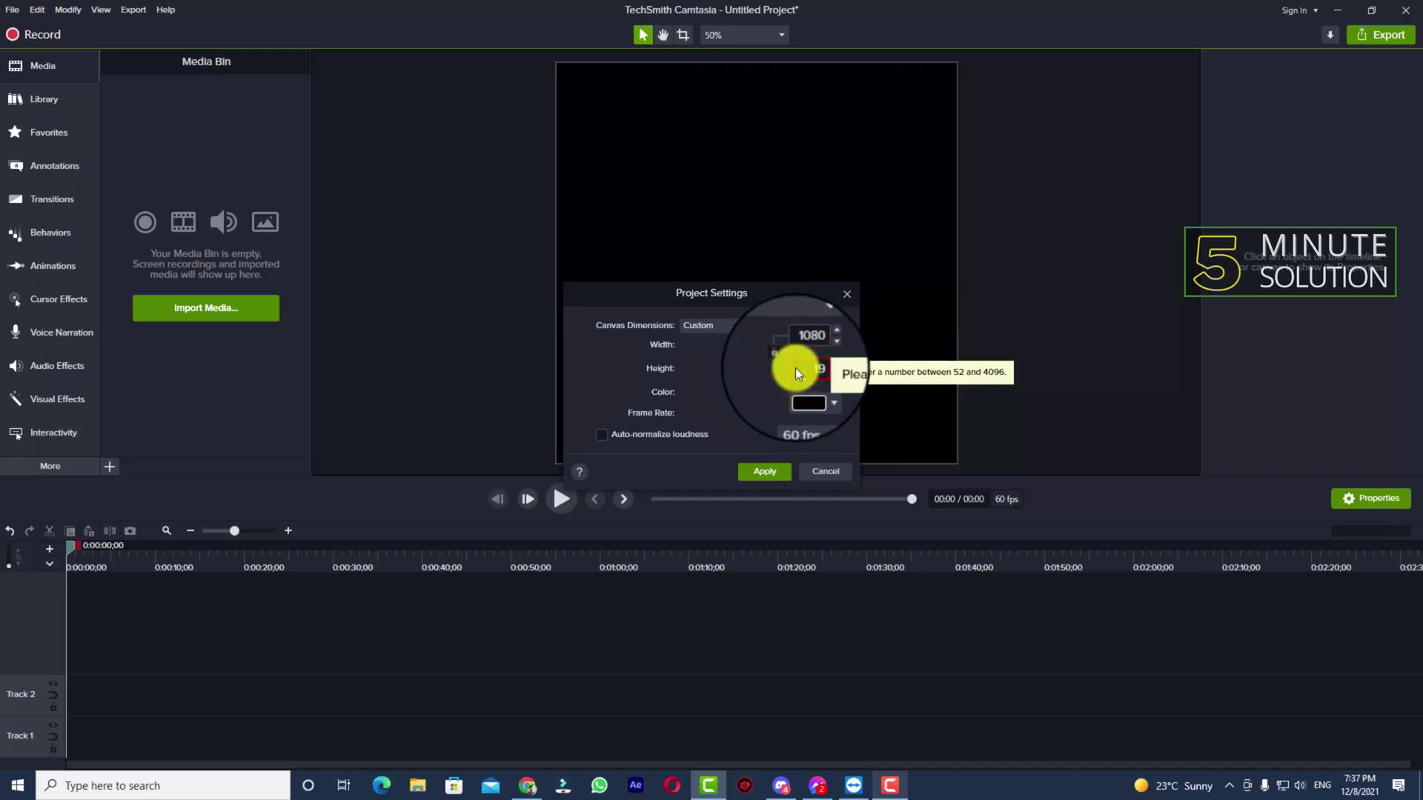
{"action": "type", "text": "1920"}
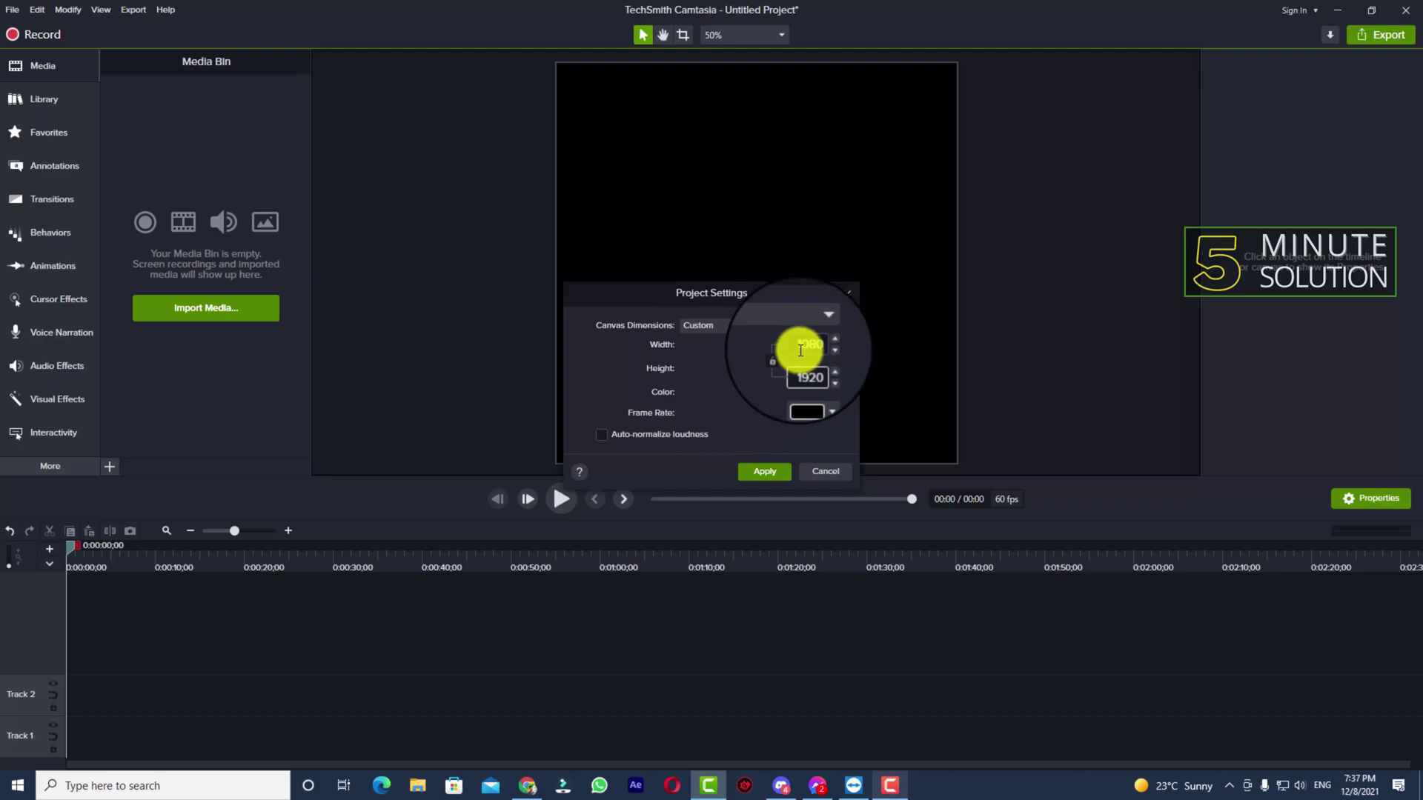
{"action": "left_click", "coordinate": [807, 345]}
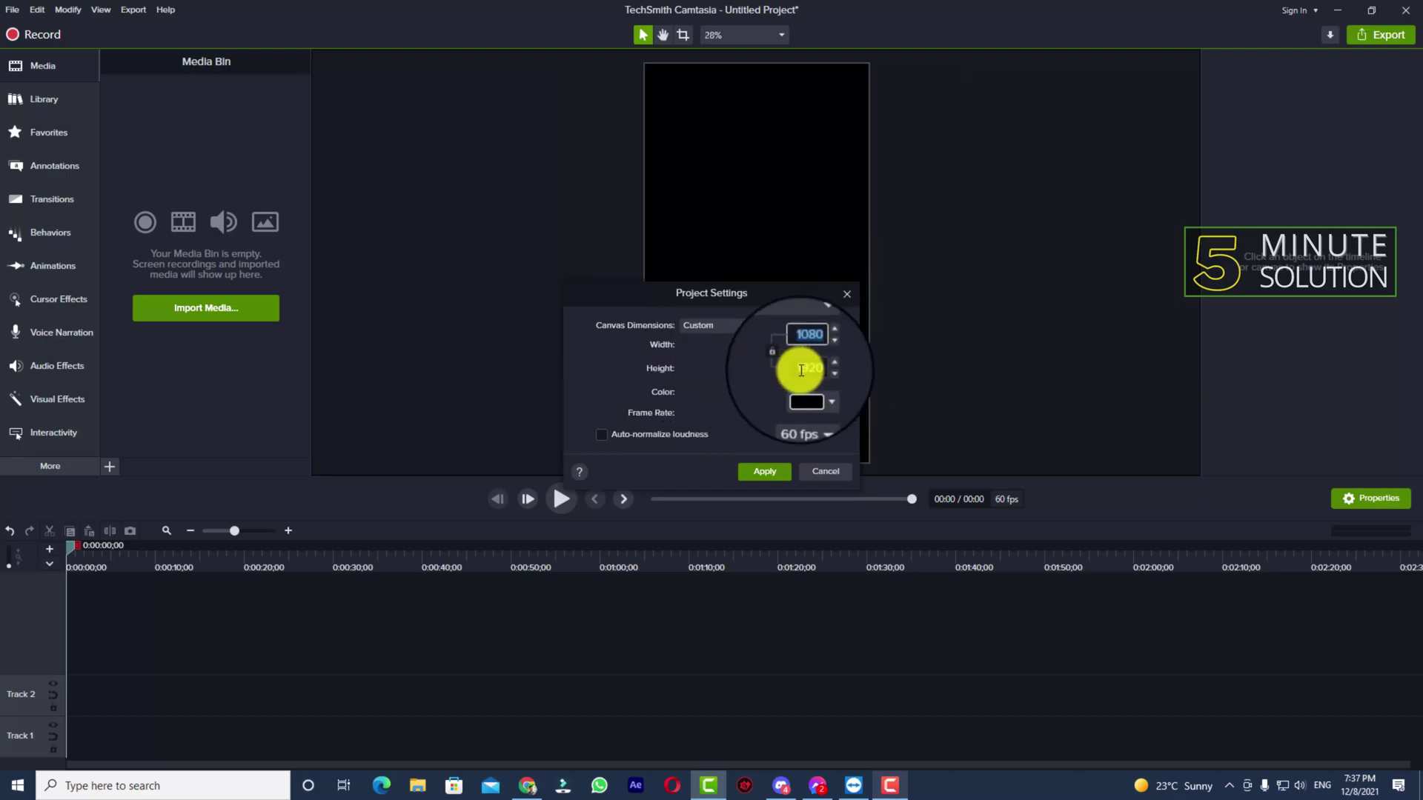
Set the project frame rate to 30 fps.
{"action": "left_click", "coordinate": [805, 414]}
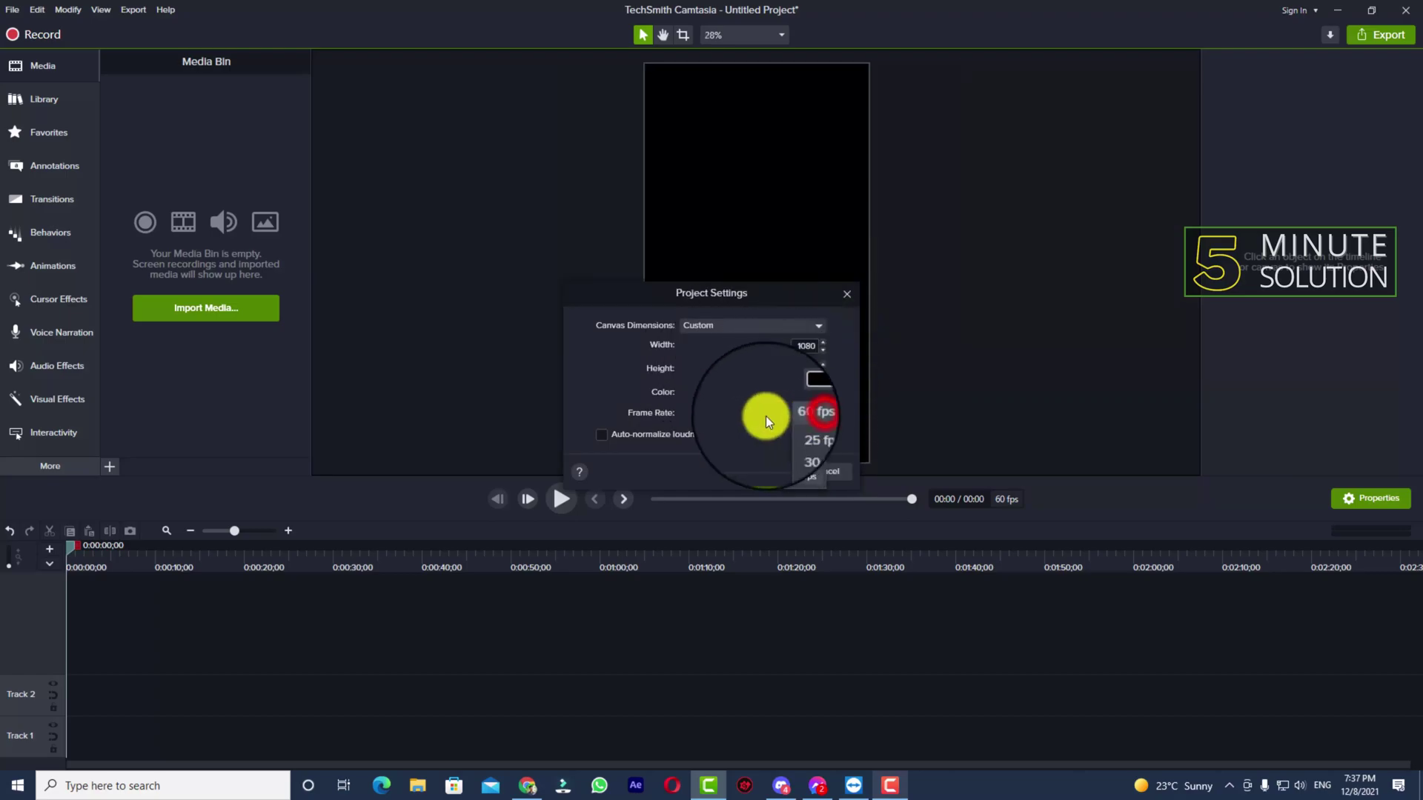
{"action": "left_click", "coordinate": [804, 412]}
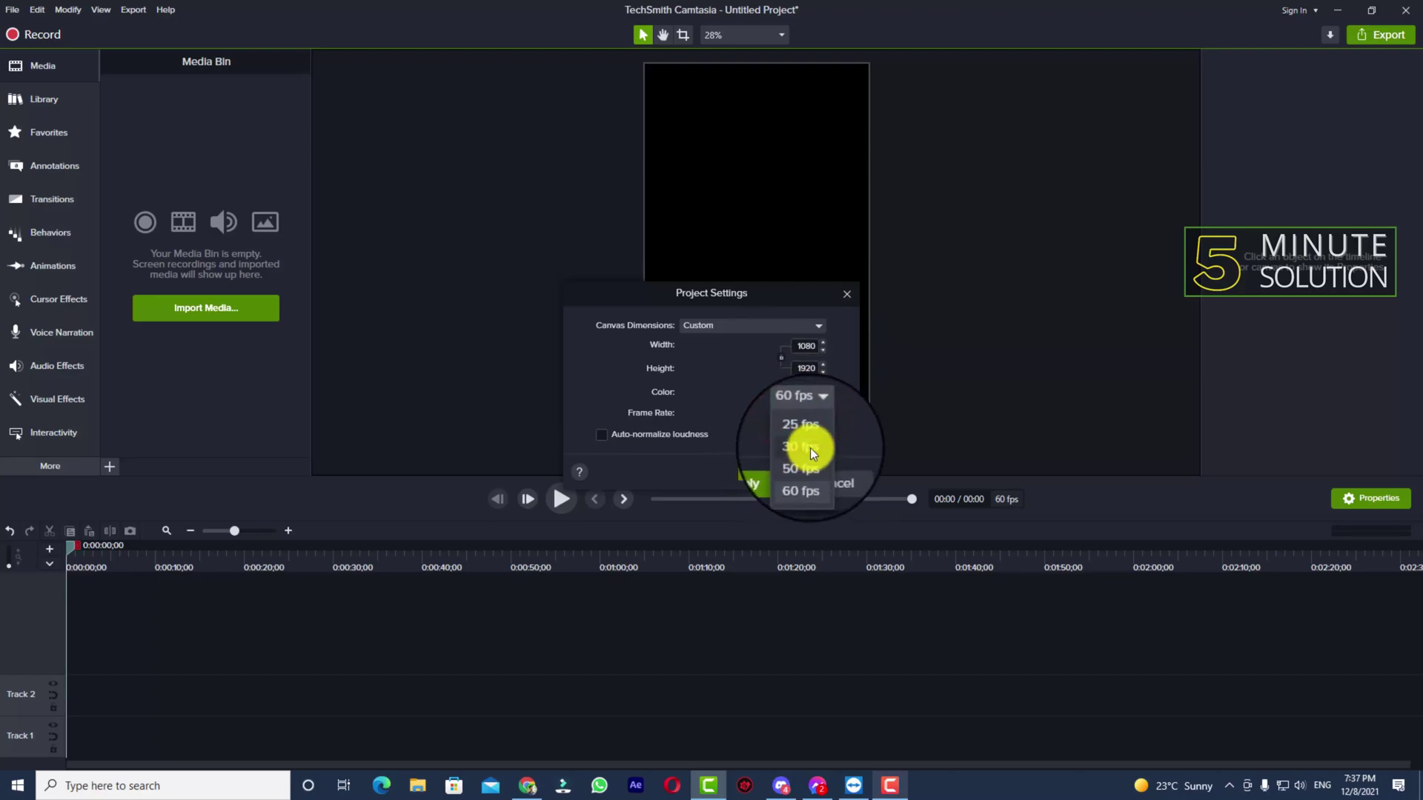
{"action": "left_click", "coordinate": [811, 448]}
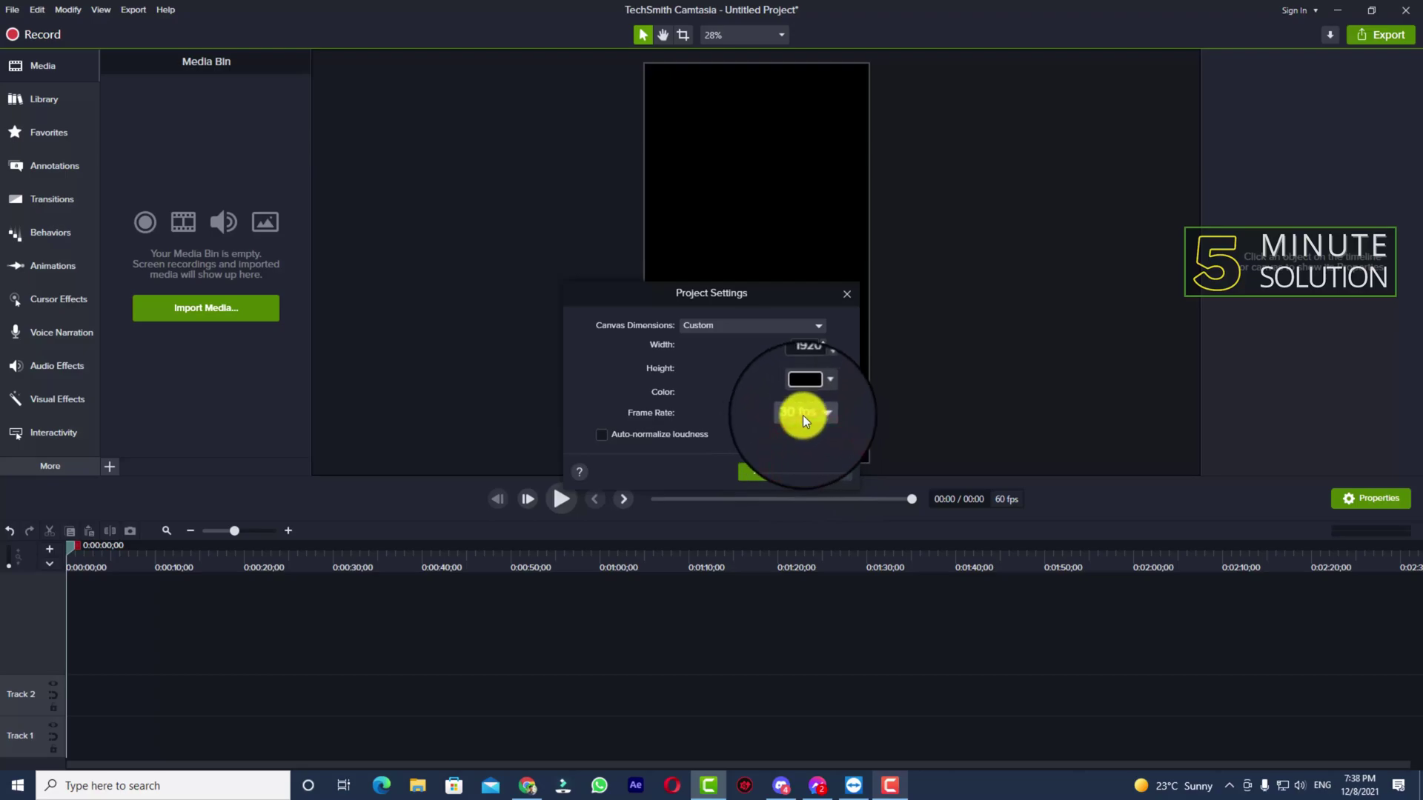
Change the canvas background color to white (#FFFFFF).
{"action": "left_click", "coordinate": [802, 392]}
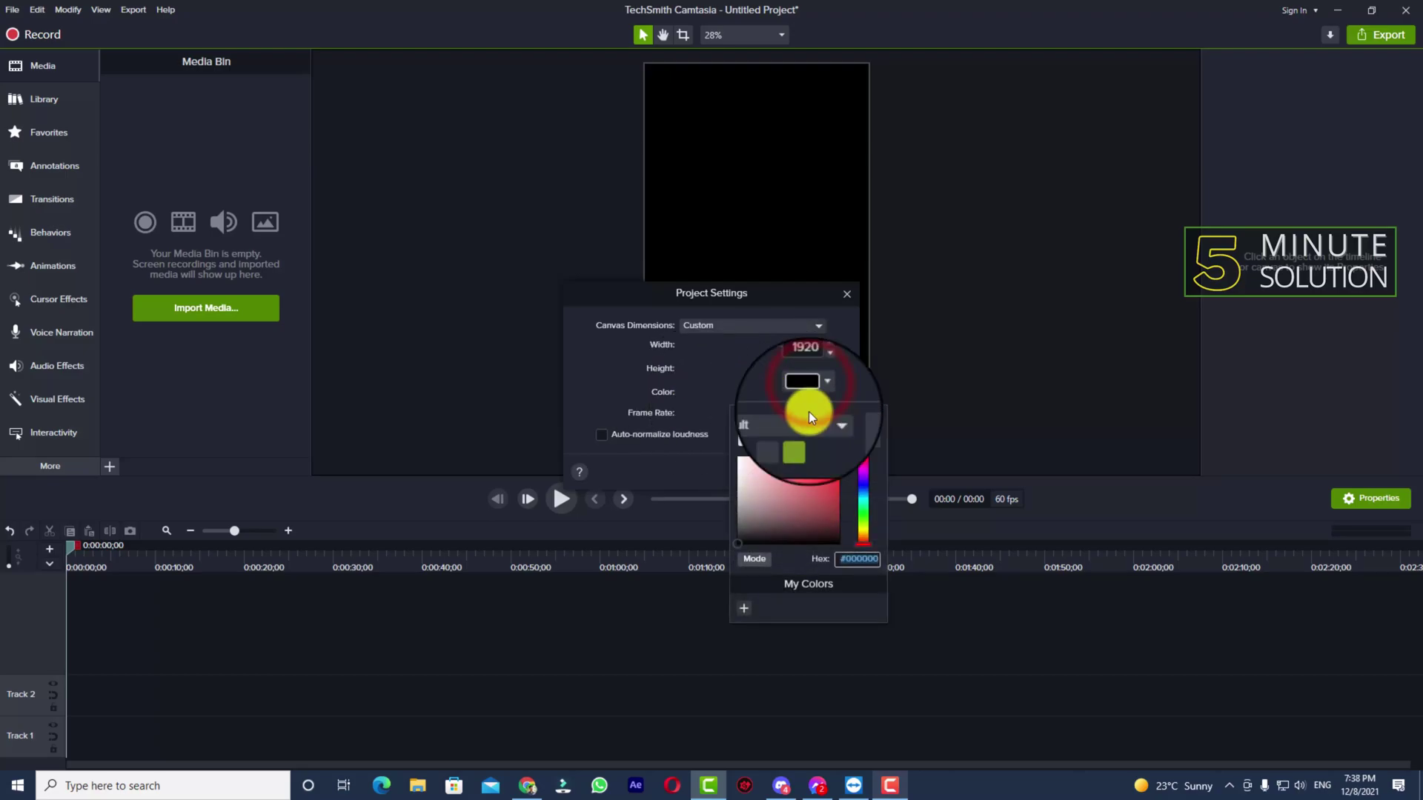
{"action": "left_click", "coordinate": [778, 489]}
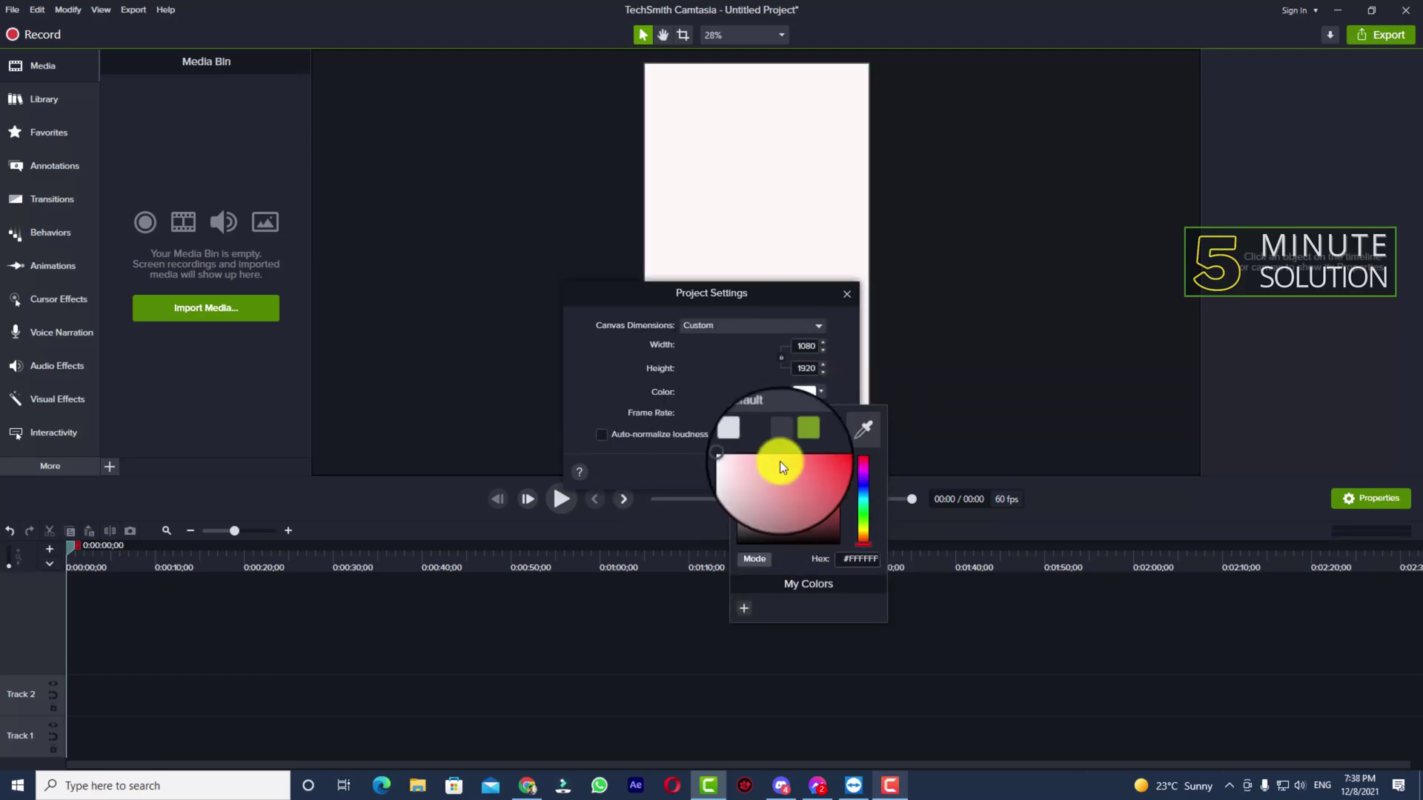
{"action": "left_click", "coordinate": [738, 389]}
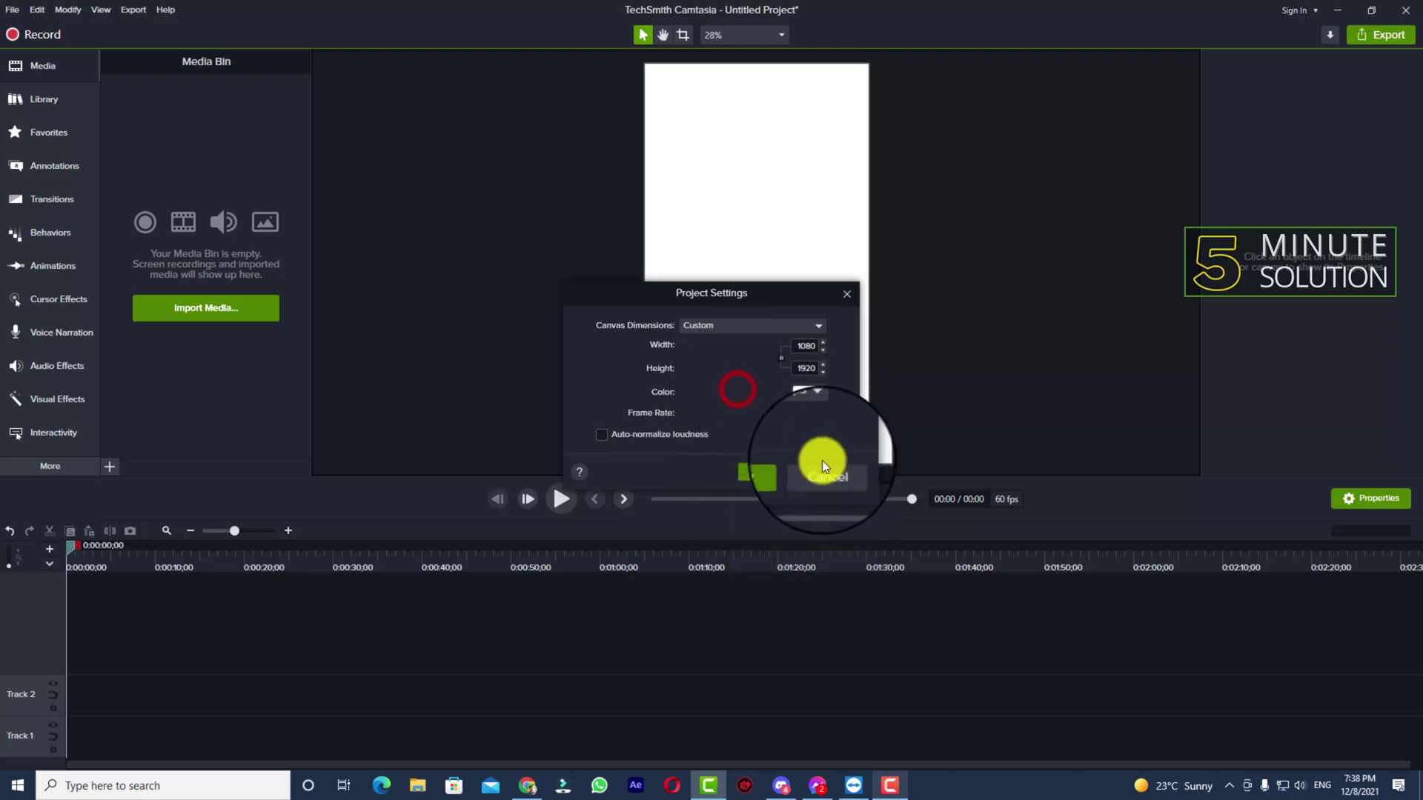
Apply the 1080x1920, 30 fps, white-background project settings.
{"action": "left_click", "coordinate": [758, 472]}
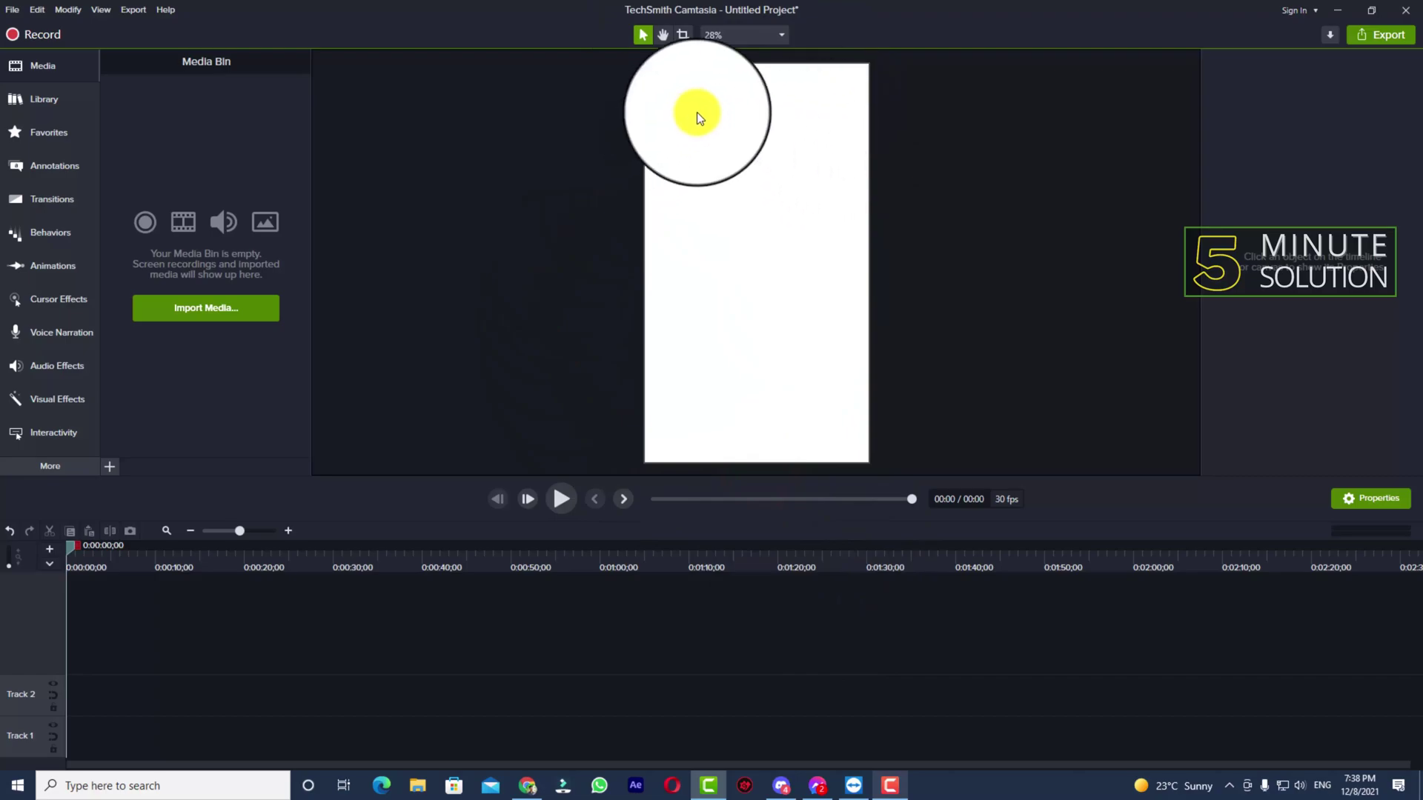
{"action": "left_click", "coordinate": [732, 37]}
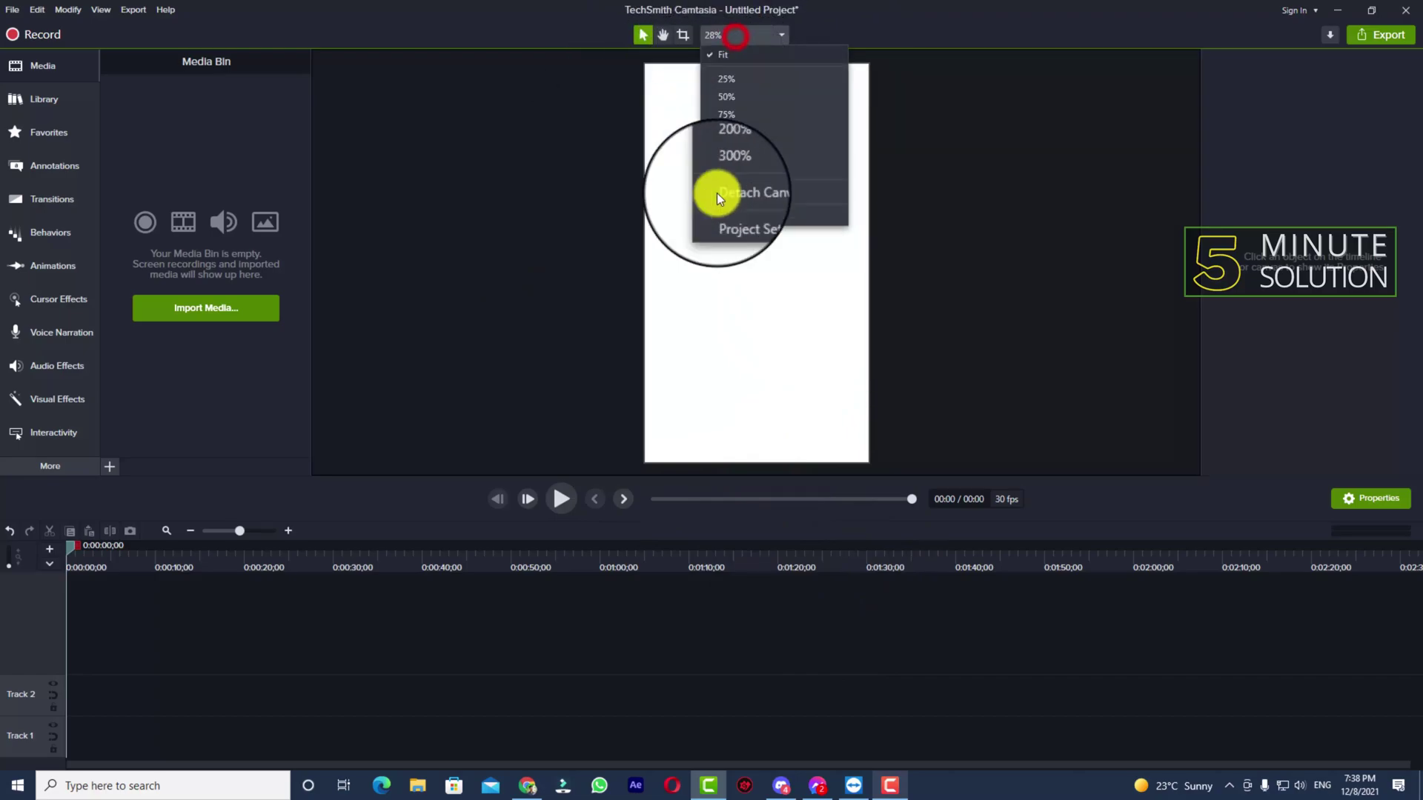
{"action": "left_click", "coordinate": [486, 143]}
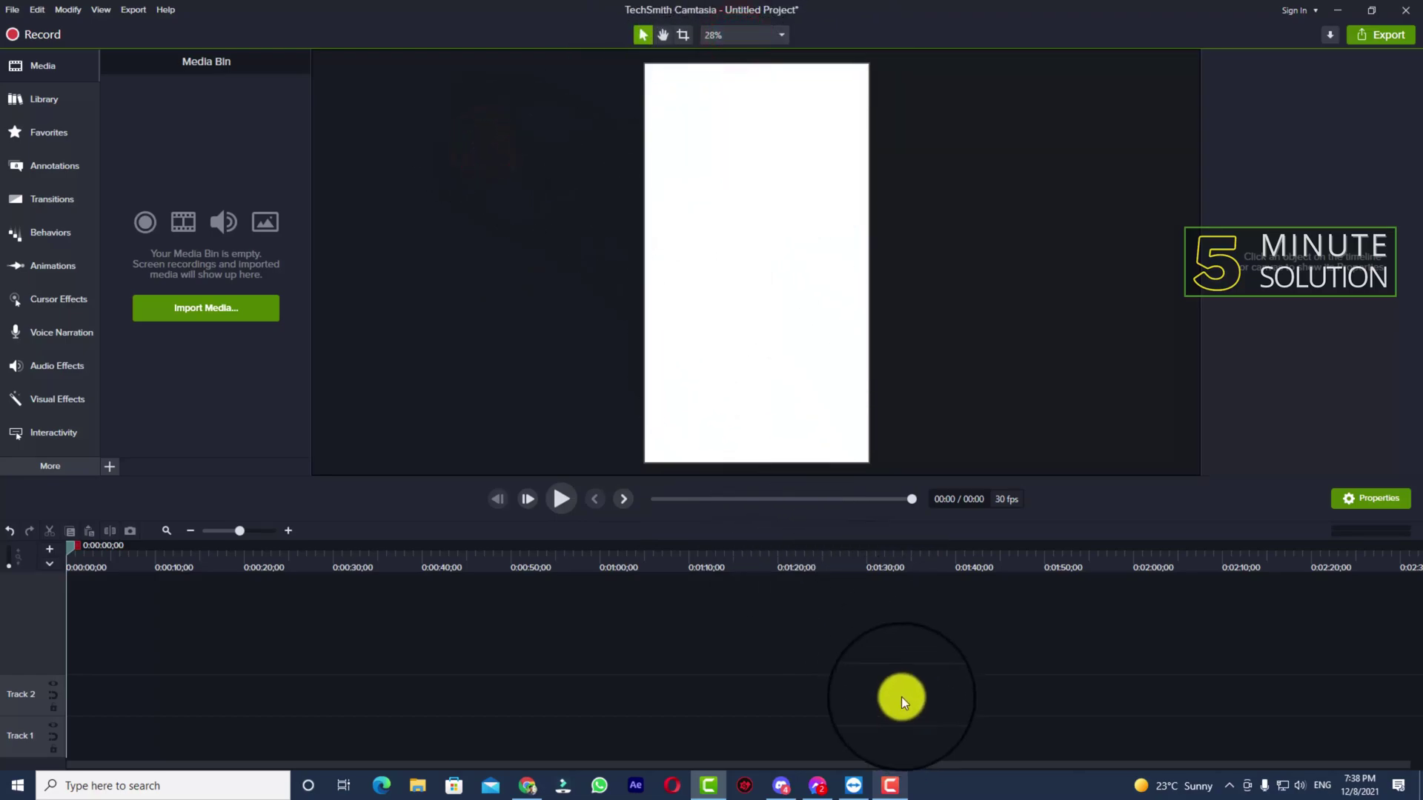